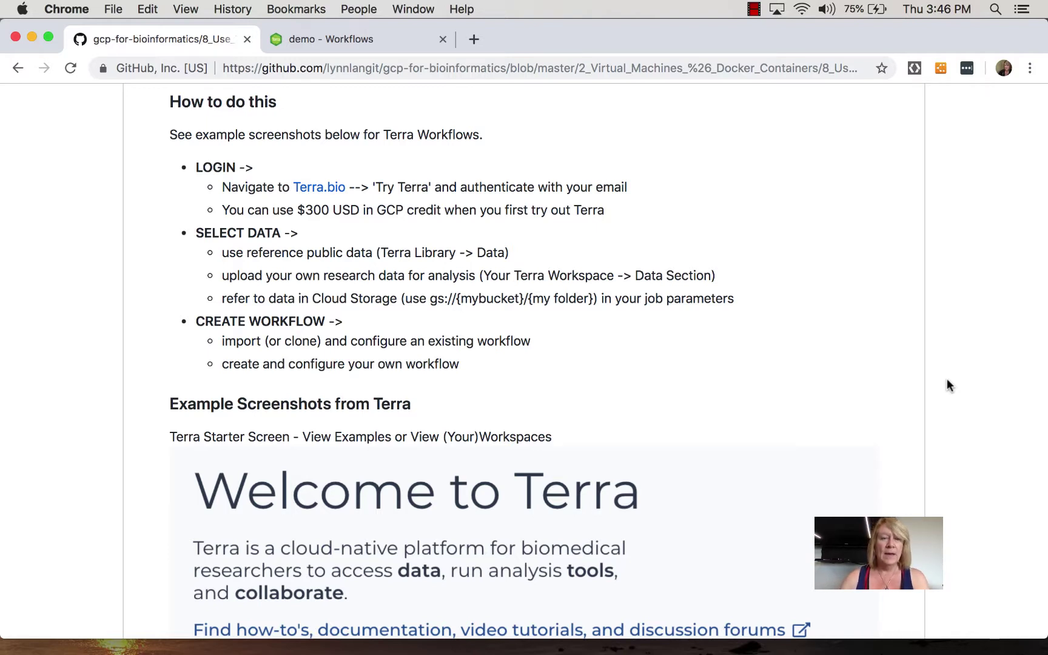
Step: Read through the guide's how-to list, its example Terra screenshots and the instructions for verifying a workflow run
scroll(946, 380, "down", 2)
scroll(949, 385, "down", 1)
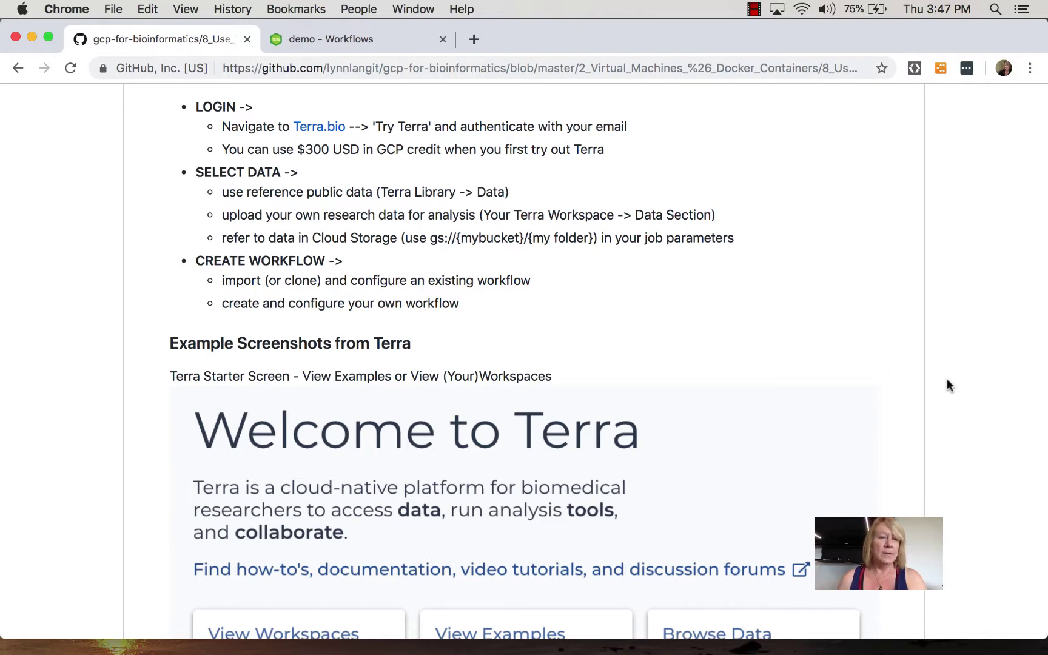
scroll(947, 380, "down", 3)
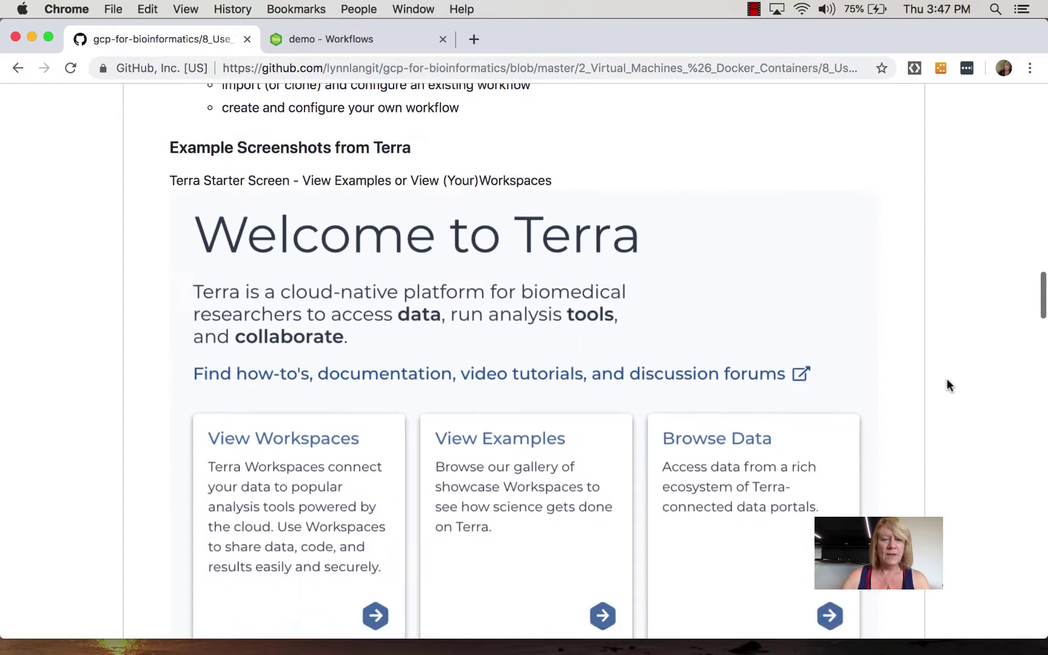
scroll(949, 385, "down", 2)
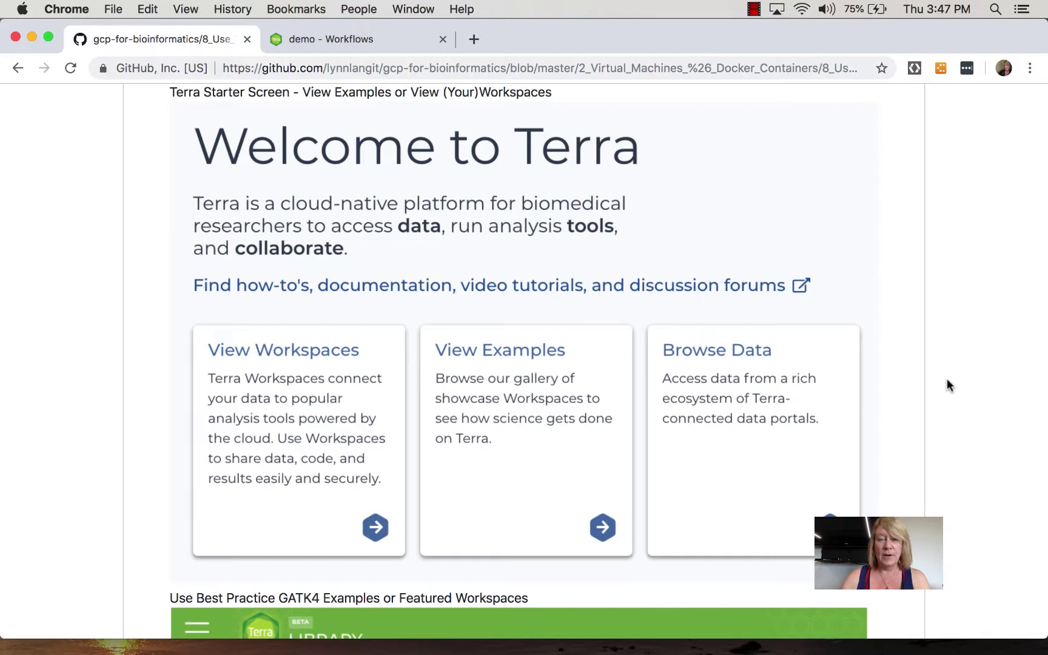
scroll(946, 380, "down", 7)
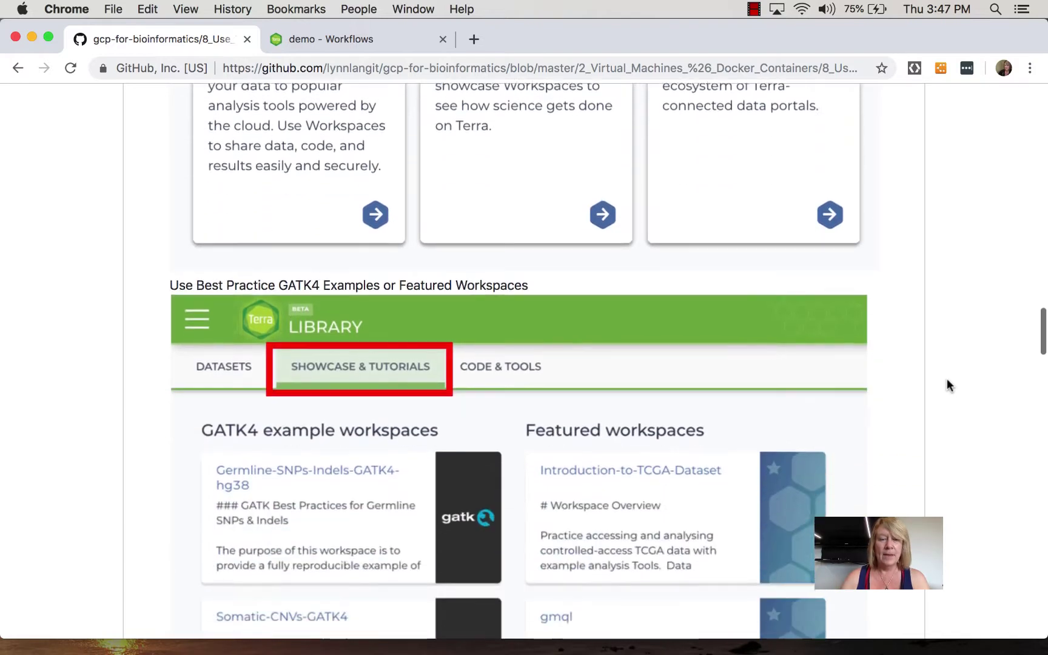
scroll(946, 381, "down", 1)
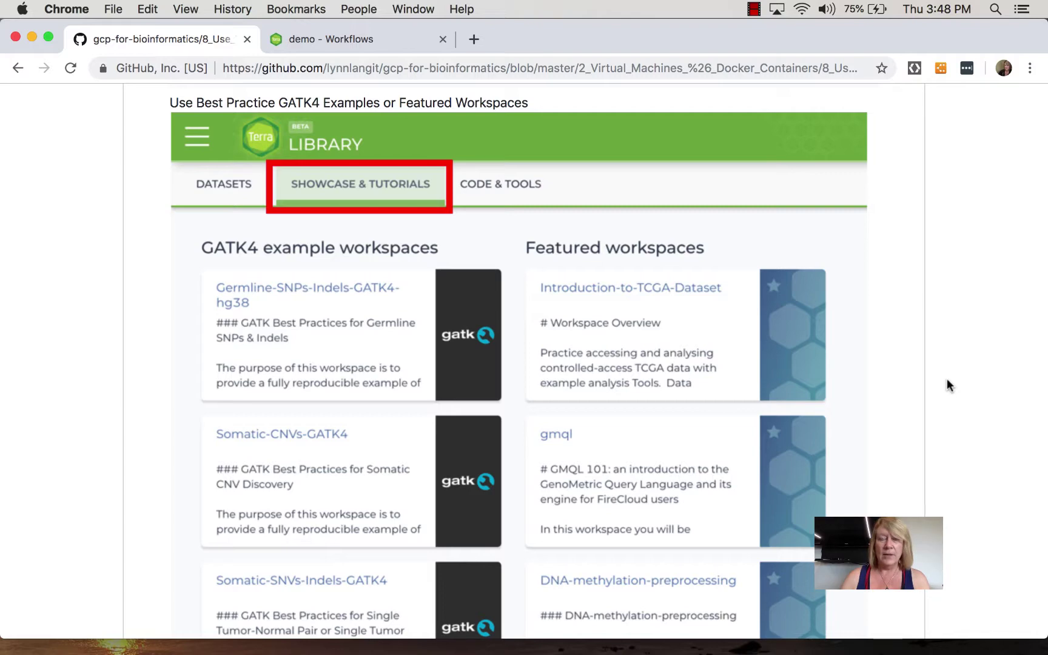
scroll(946, 379, "down", 1)
scroll(946, 379, "down", 10)
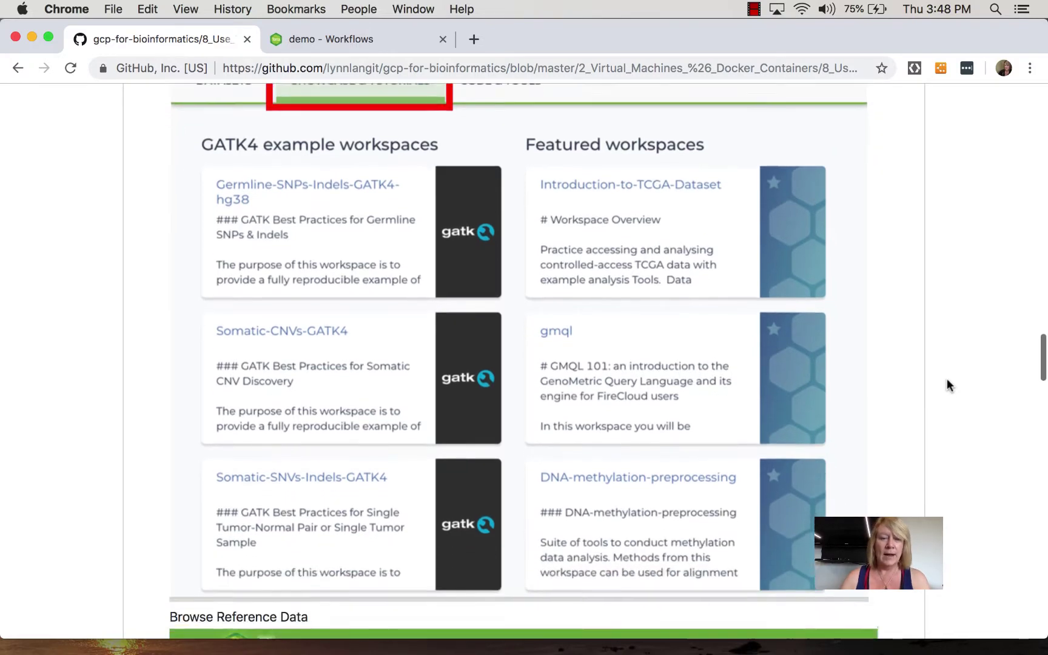
scroll(946, 386, "down", 1)
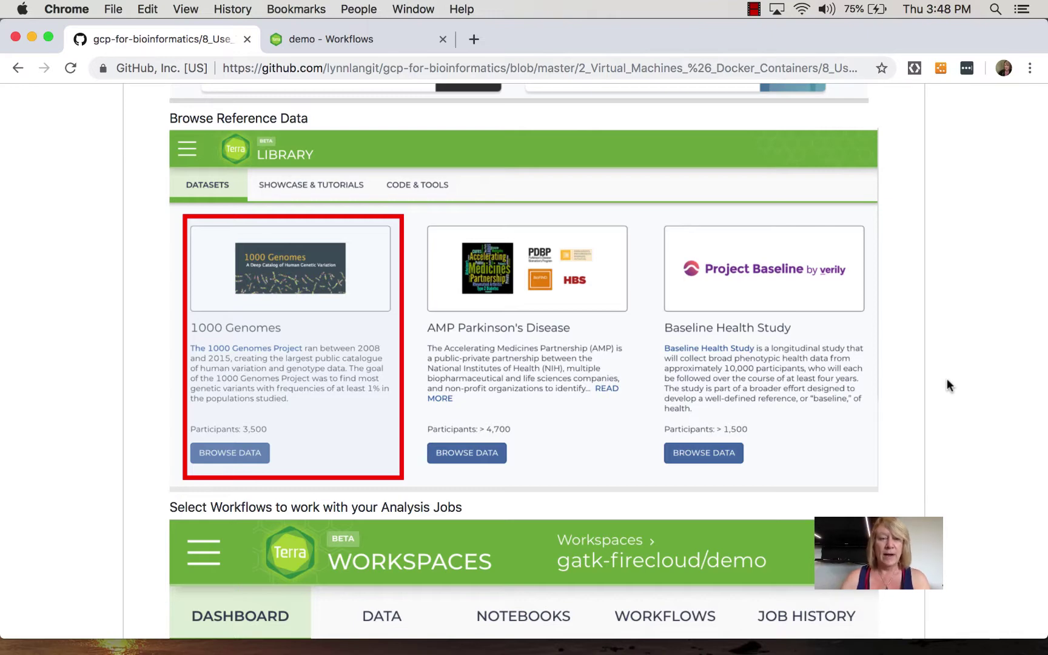
scroll(946, 379, "down", 10)
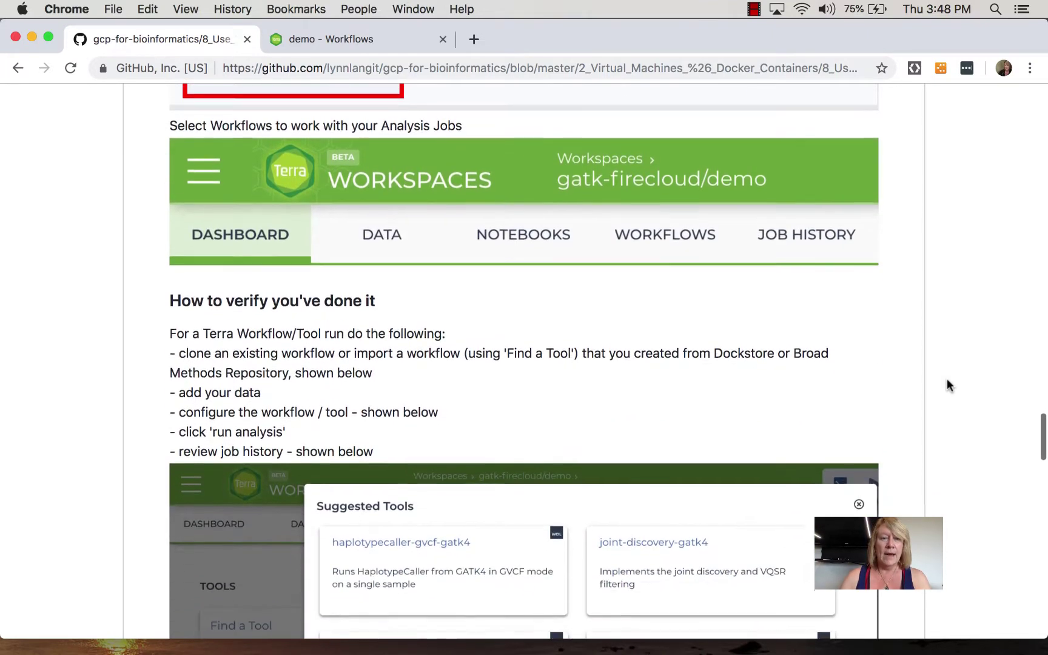
scroll(948, 385, "down", 1)
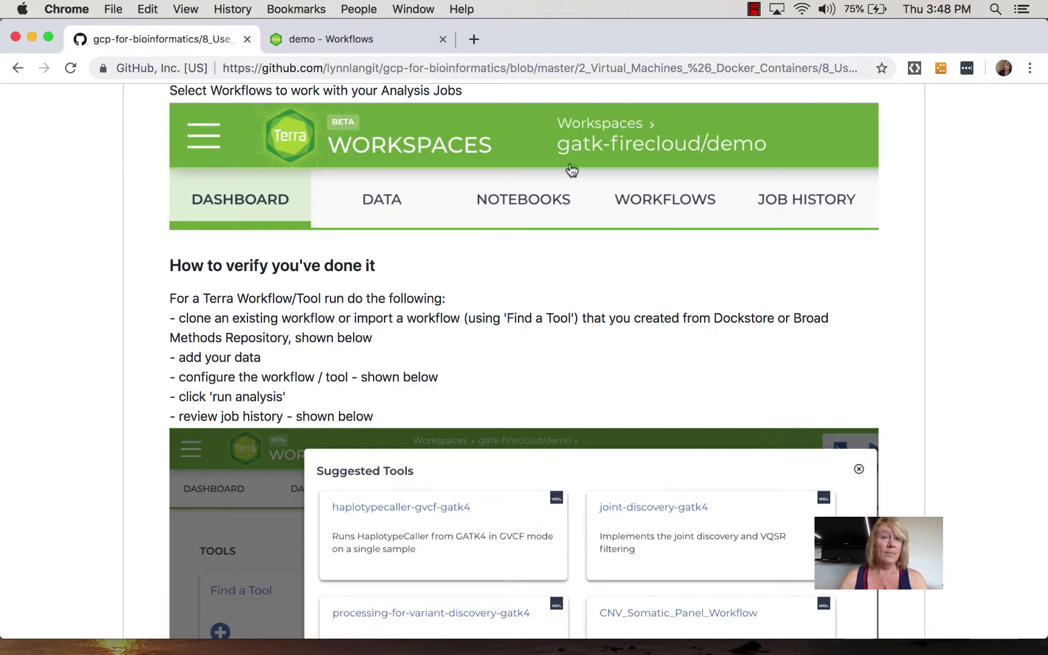
Step: Switch to Terra and open the demo workspace from the list of your own workspaces
left_click(390, 43)
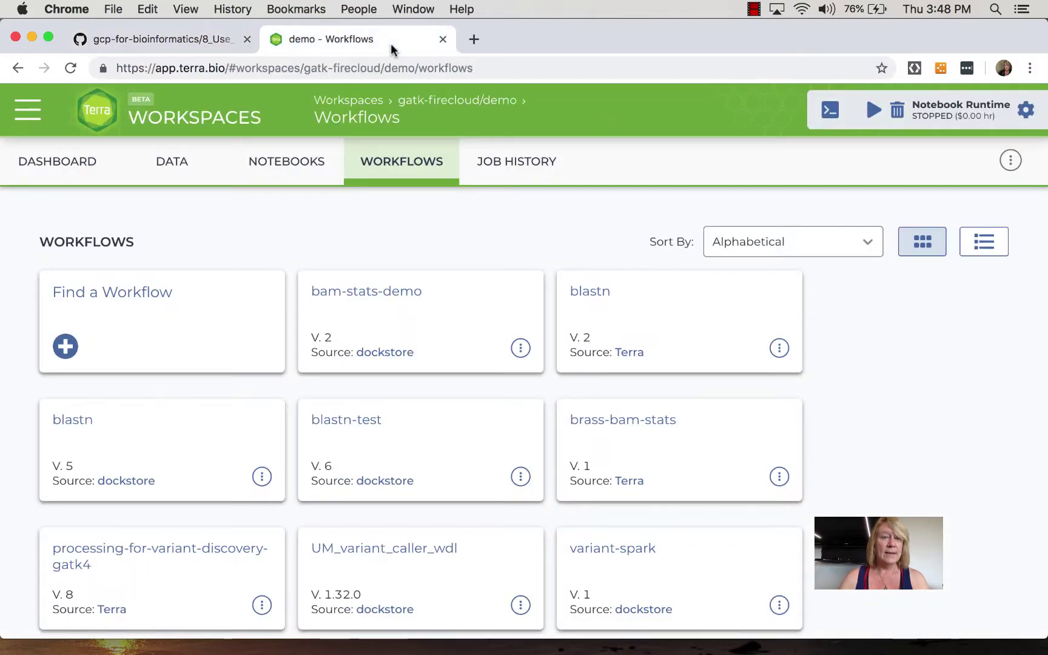
left_click(25, 116)
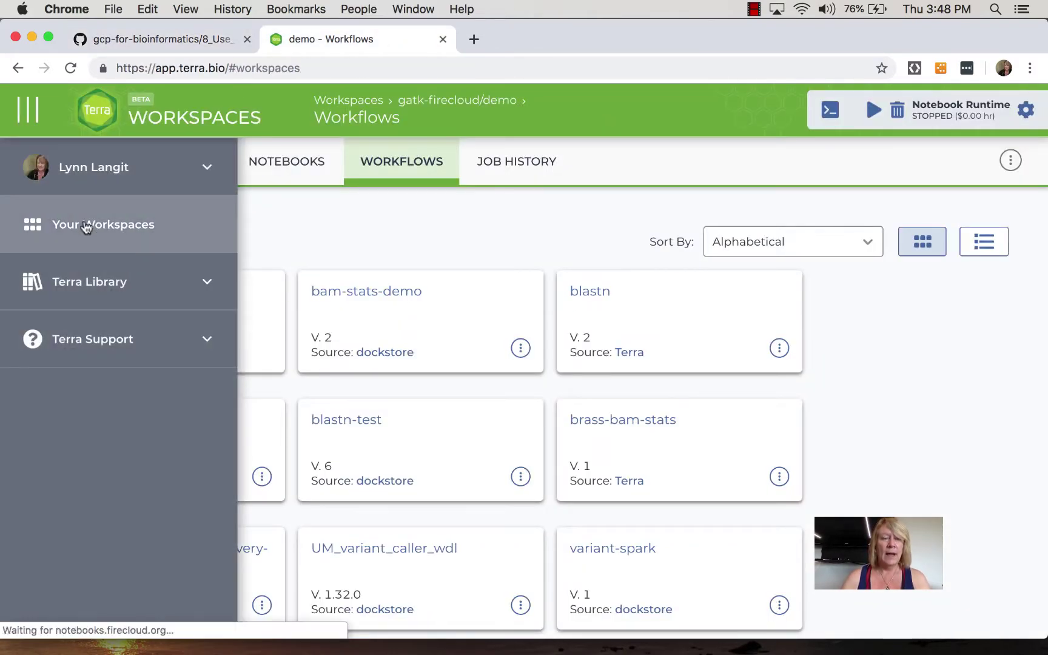
left_click(84, 223)
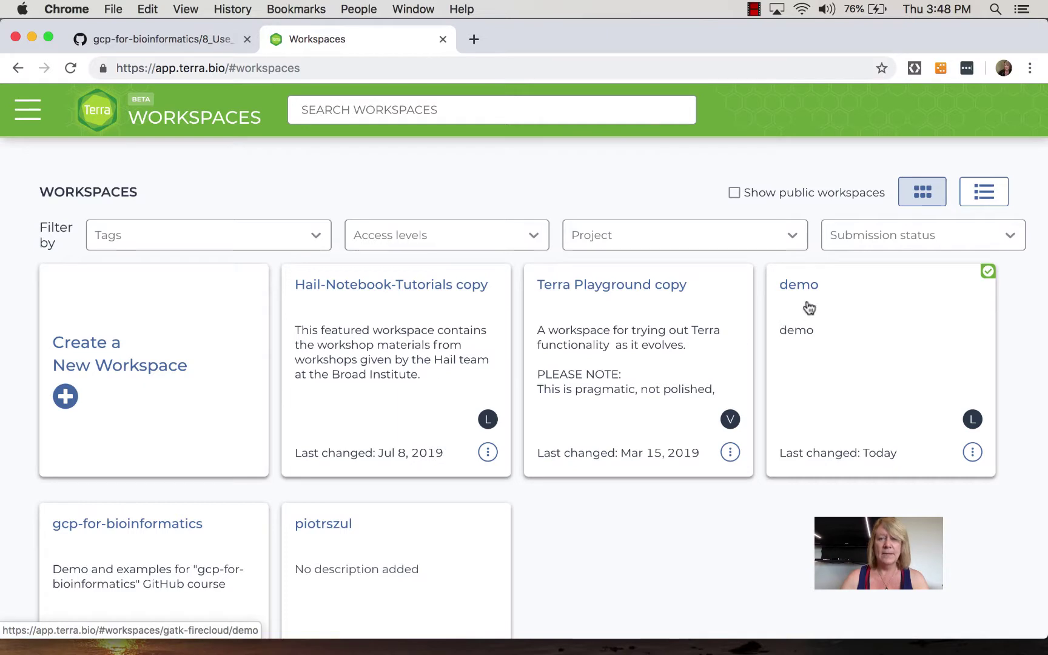
left_click(973, 454)
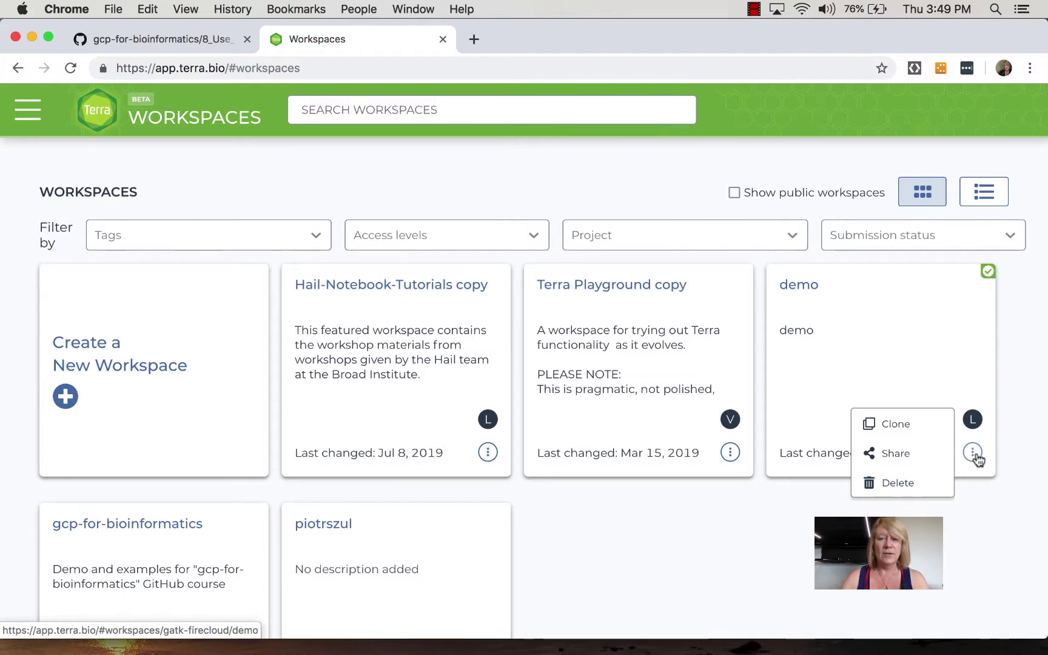
left_click(857, 335)
left_click(856, 336)
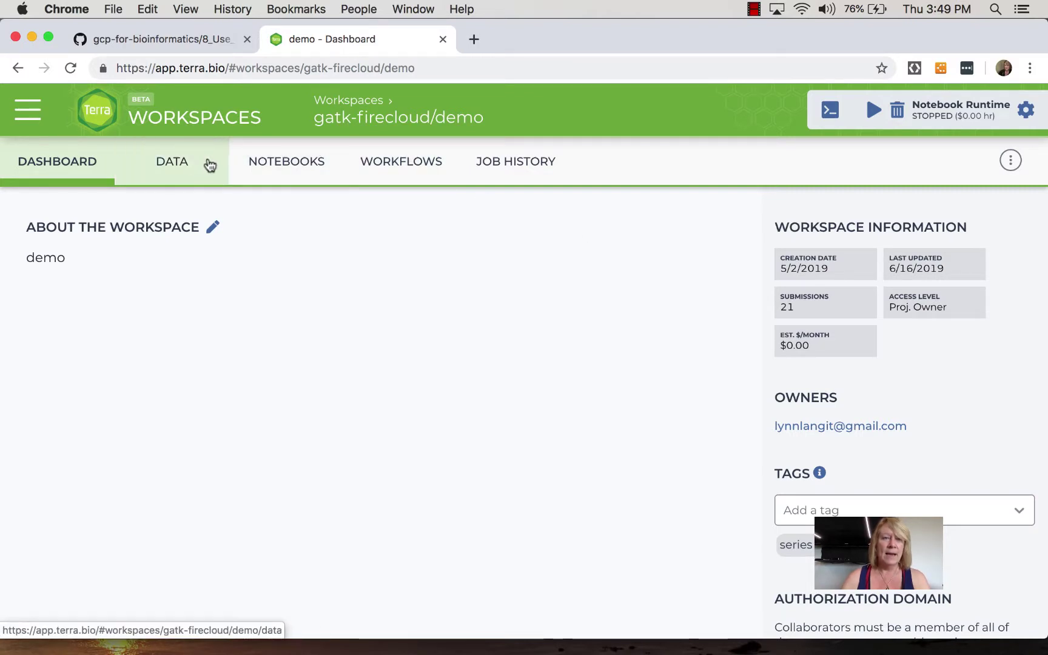
Step: View the demo workspace's cohort and BigQuery_table data tables
left_click(192, 169)
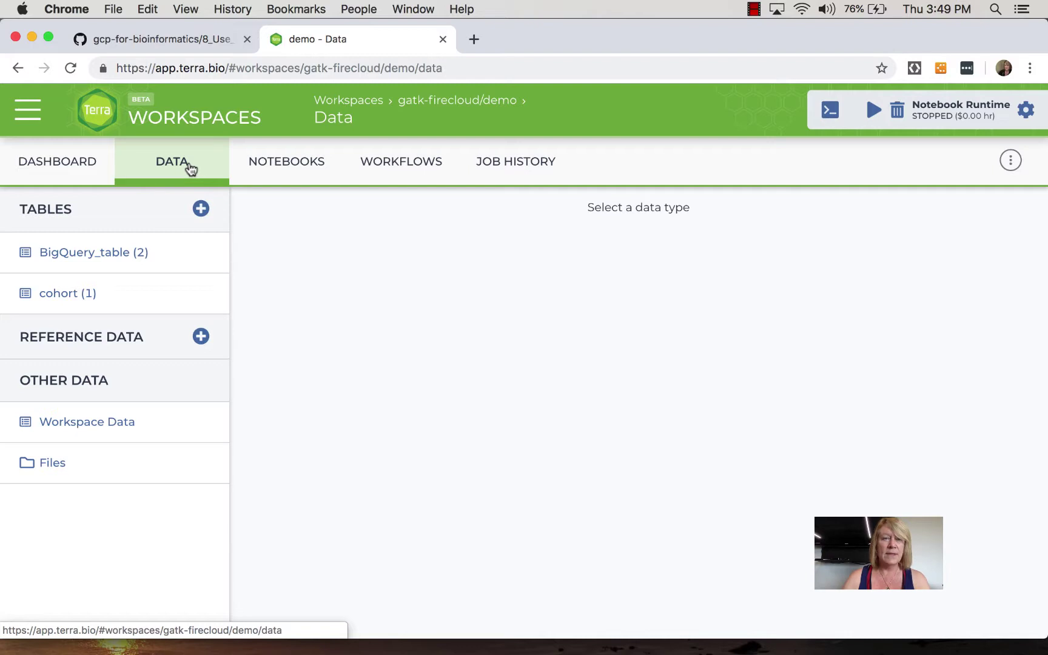
left_click(99, 302)
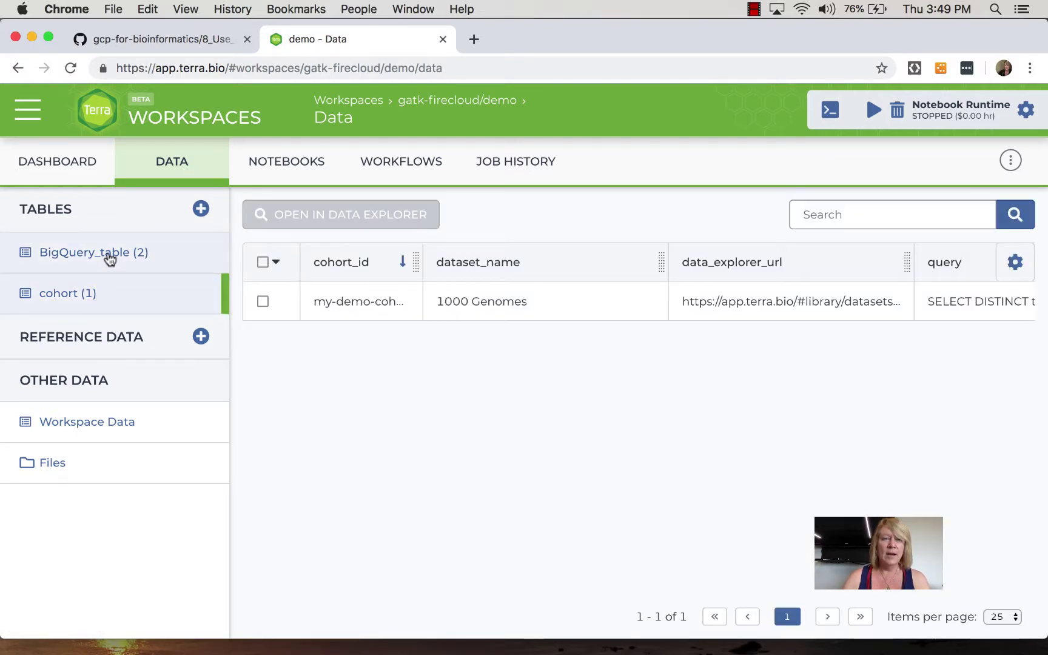
left_click(108, 257)
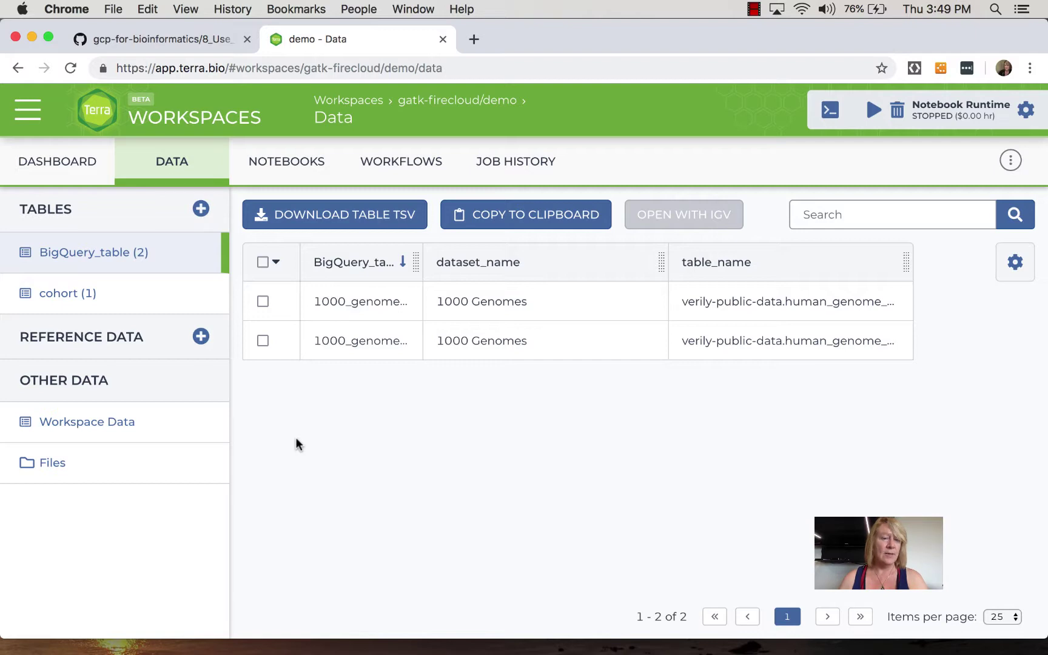
Step: Look through the suggested workflows that can be added to the demo workspace and close the list
left_click(422, 176)
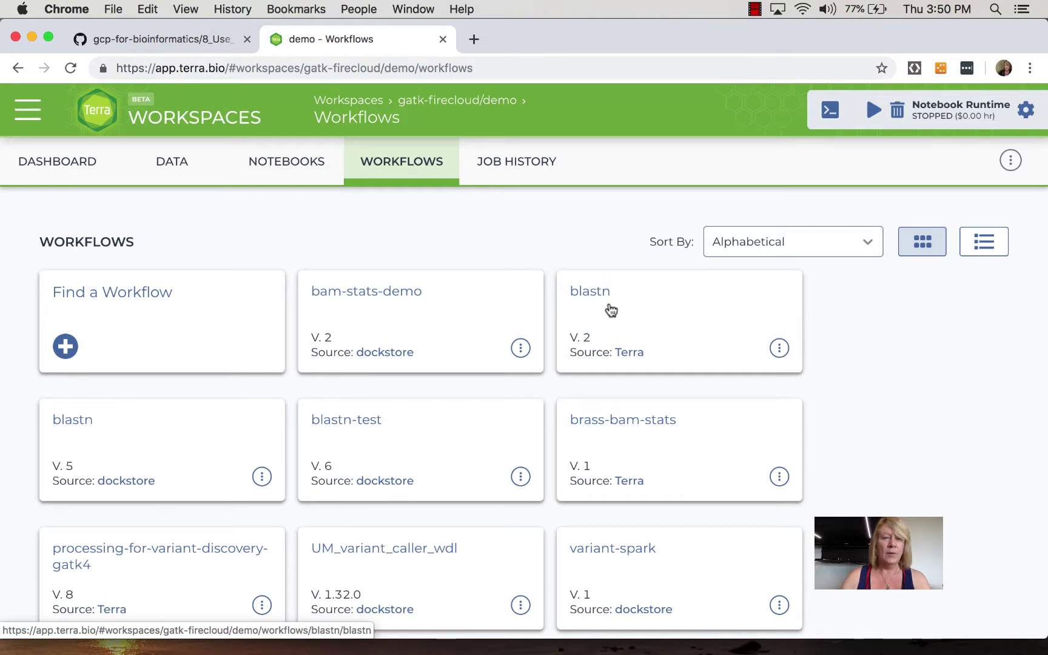
left_click(65, 348)
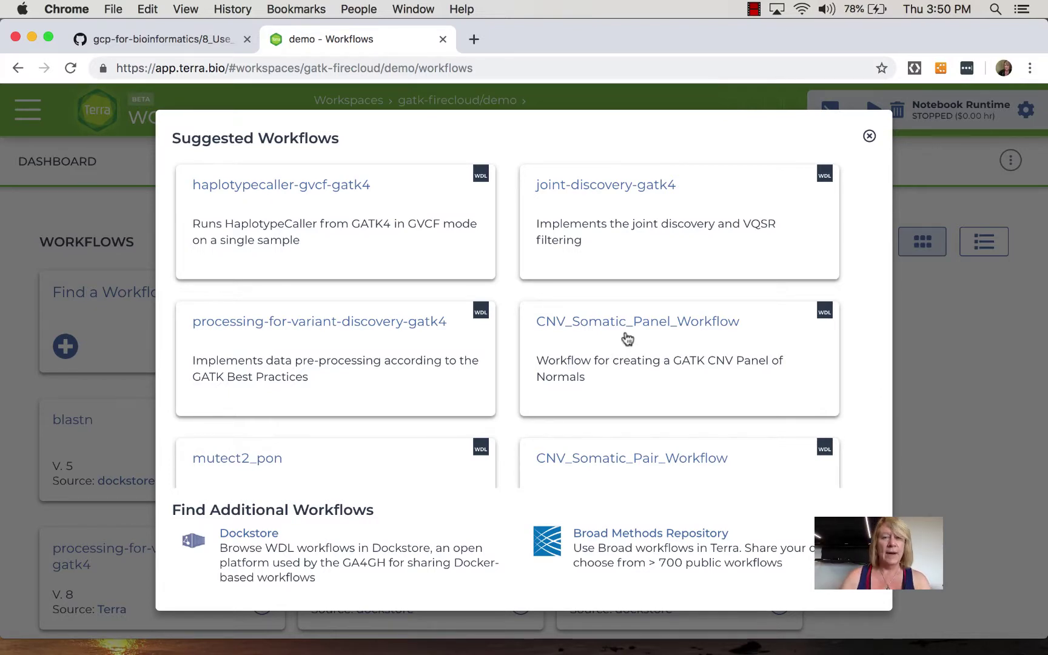
scroll(623, 346, "down", 5)
scroll(627, 337, "down", 4)
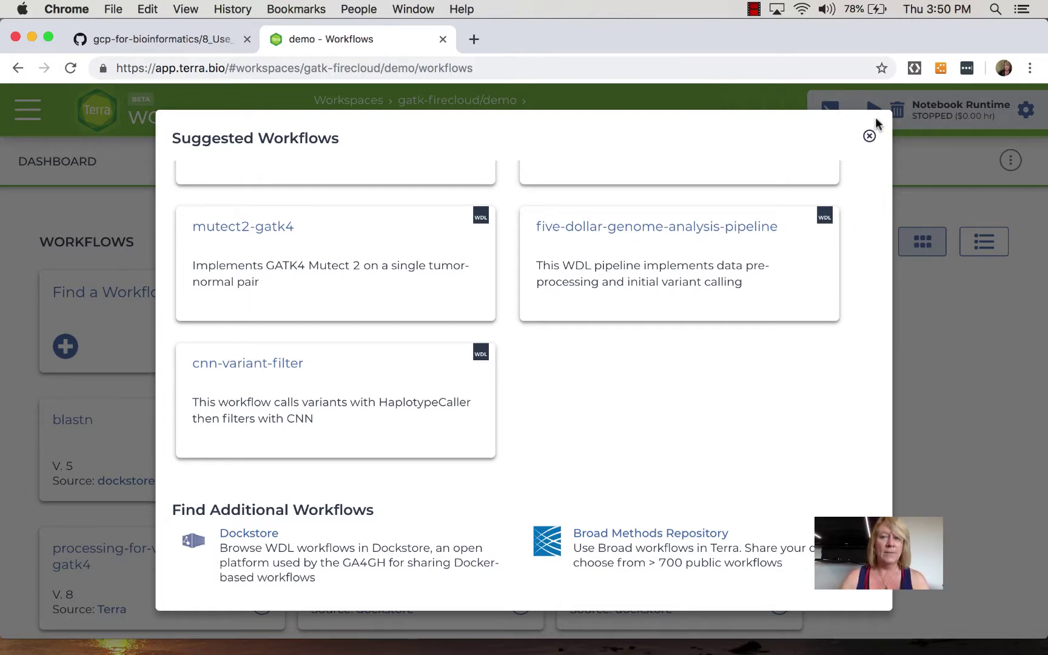
left_click(867, 136)
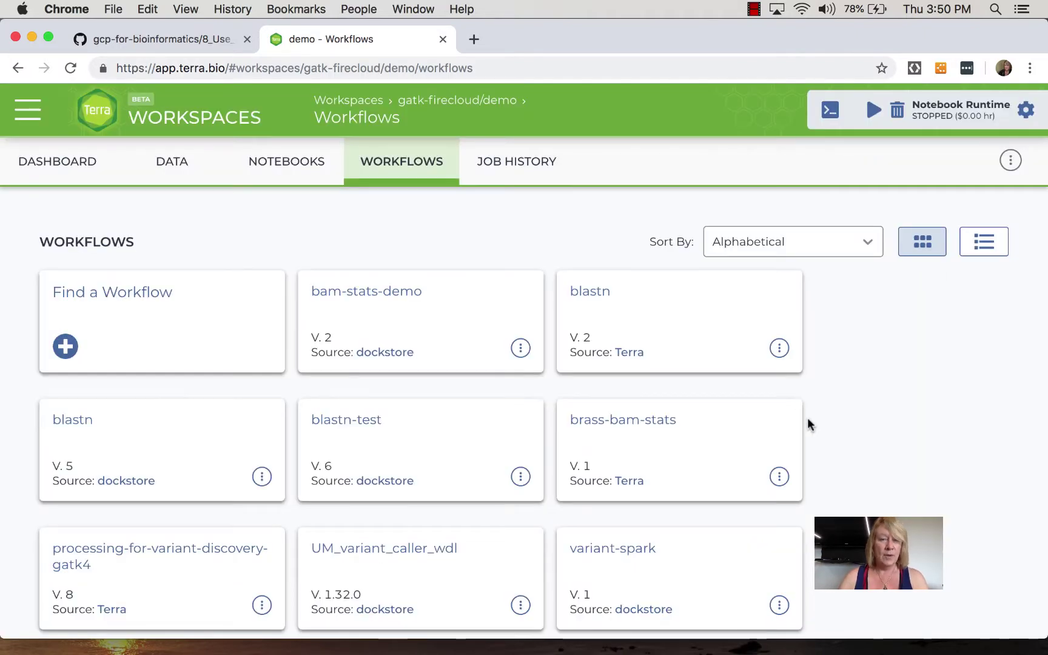
Step: Open the V. 5 blastn workflow sourced from dockstore and examine its script
scroll(884, 444, "down", 1)
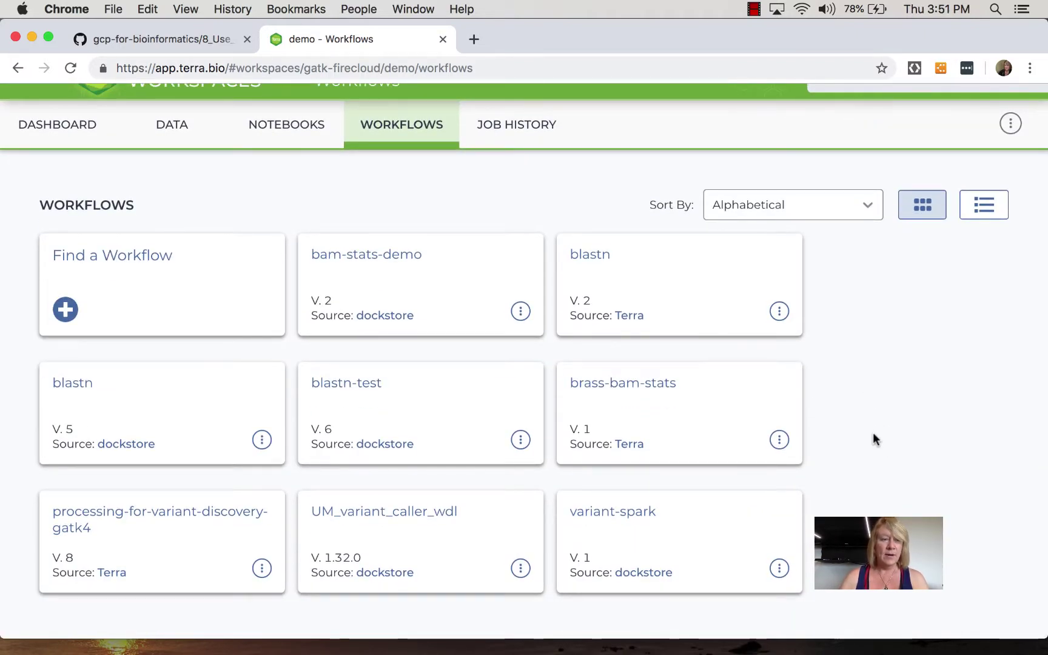
left_click(75, 391)
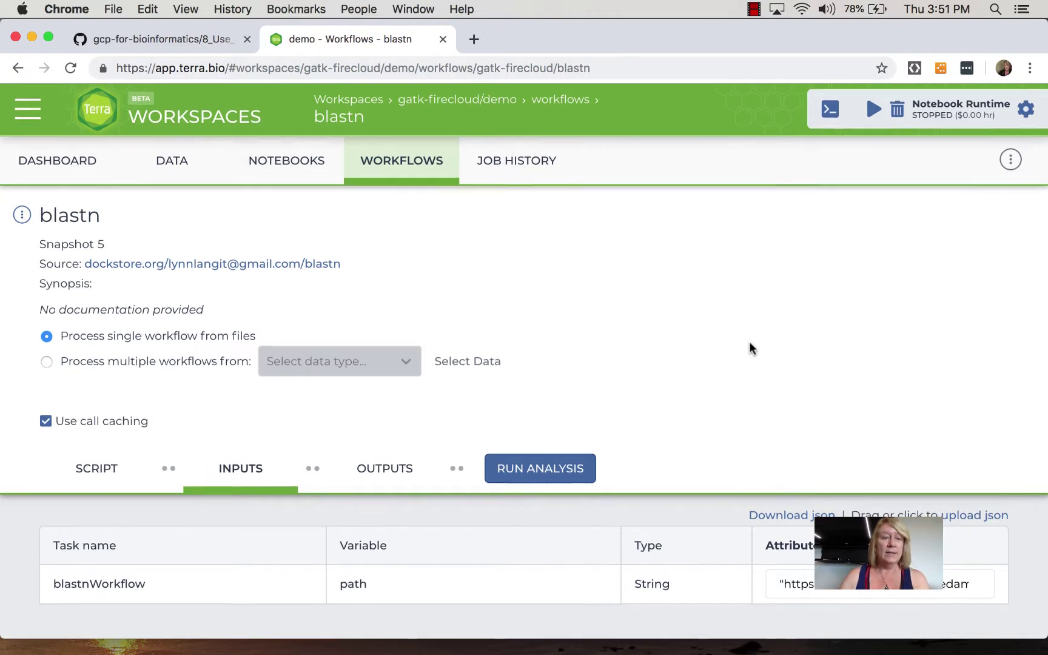
scroll(168, 465, "down", 2)
left_click(94, 435)
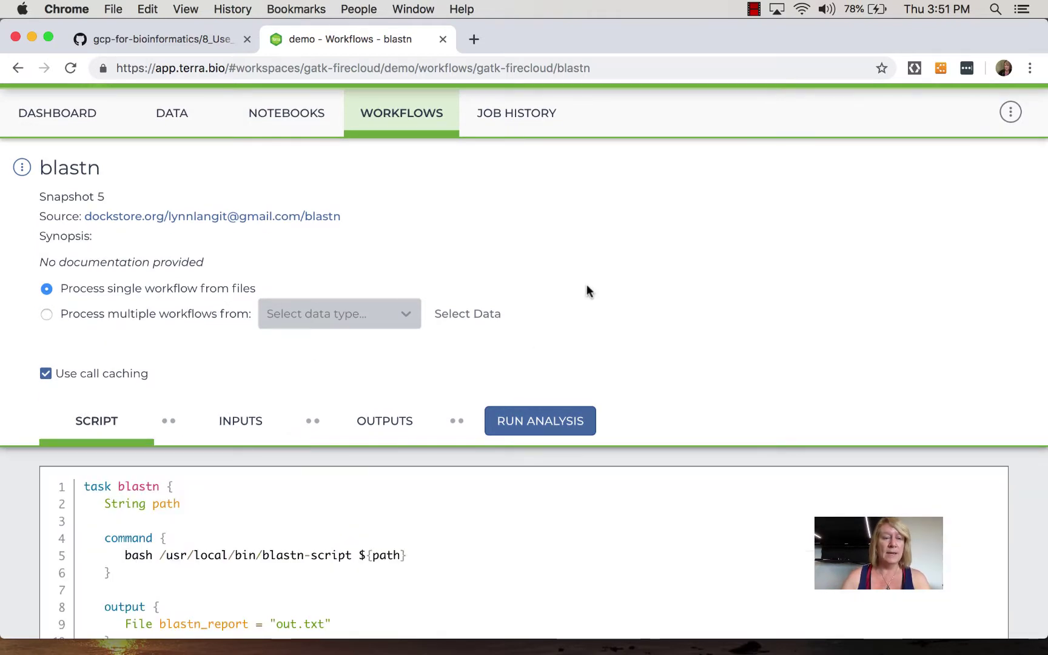
scroll(586, 291, "down", 5)
scroll(586, 285, "down", 1)
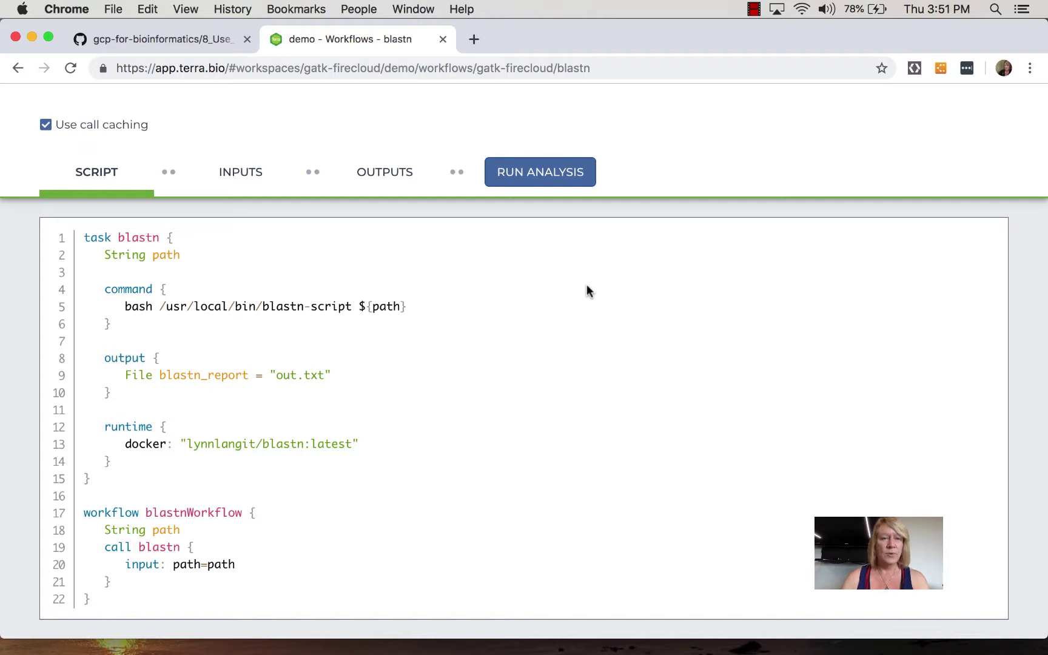
scroll(586, 290, "up", 2)
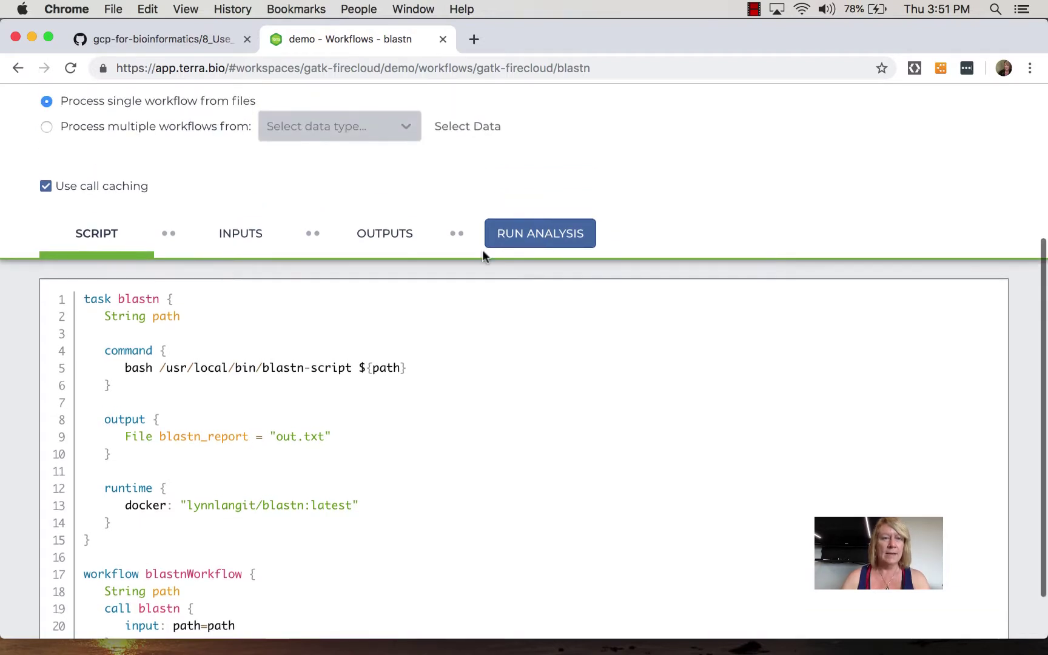
Step: Review the blastn workflow's input variables and its output settings
left_click(236, 248)
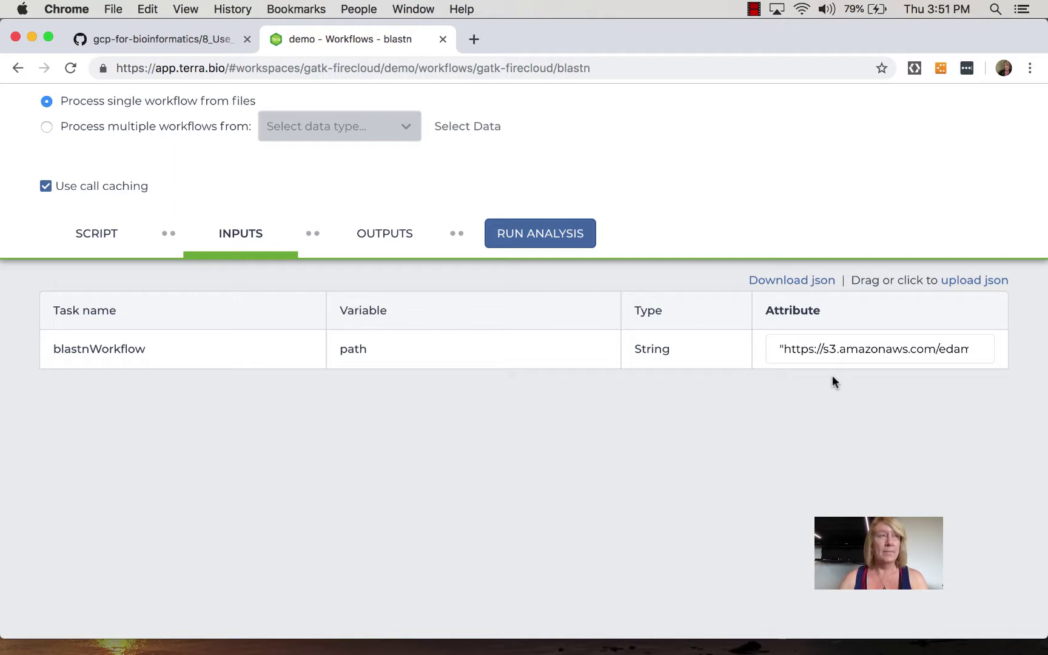
scroll(831, 375, "up", 3)
scroll(872, 272, "up", 2)
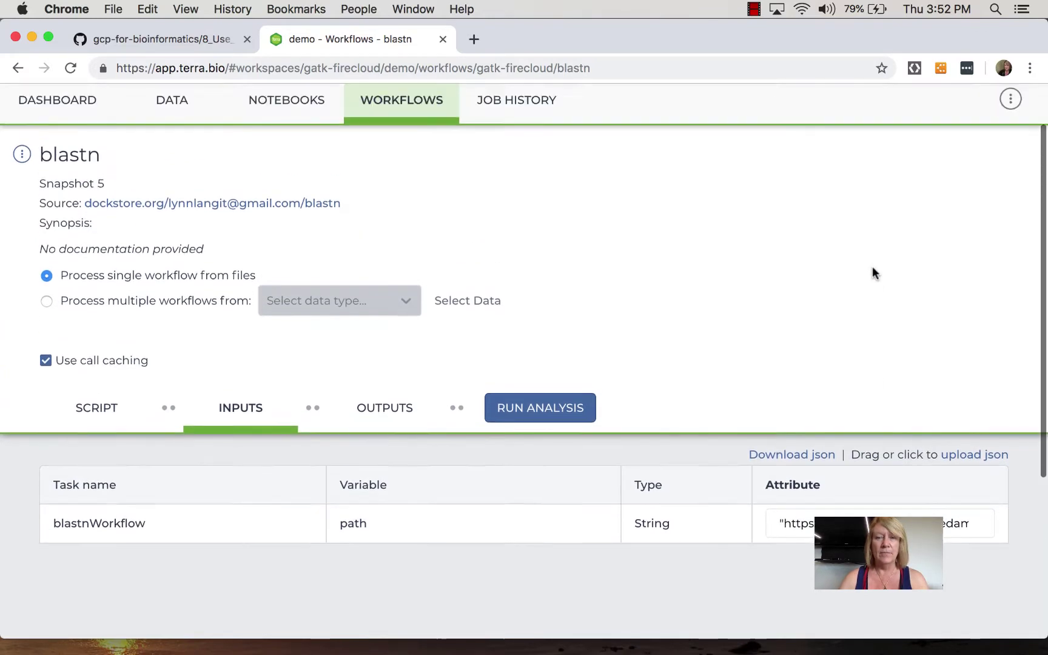
left_click(391, 430)
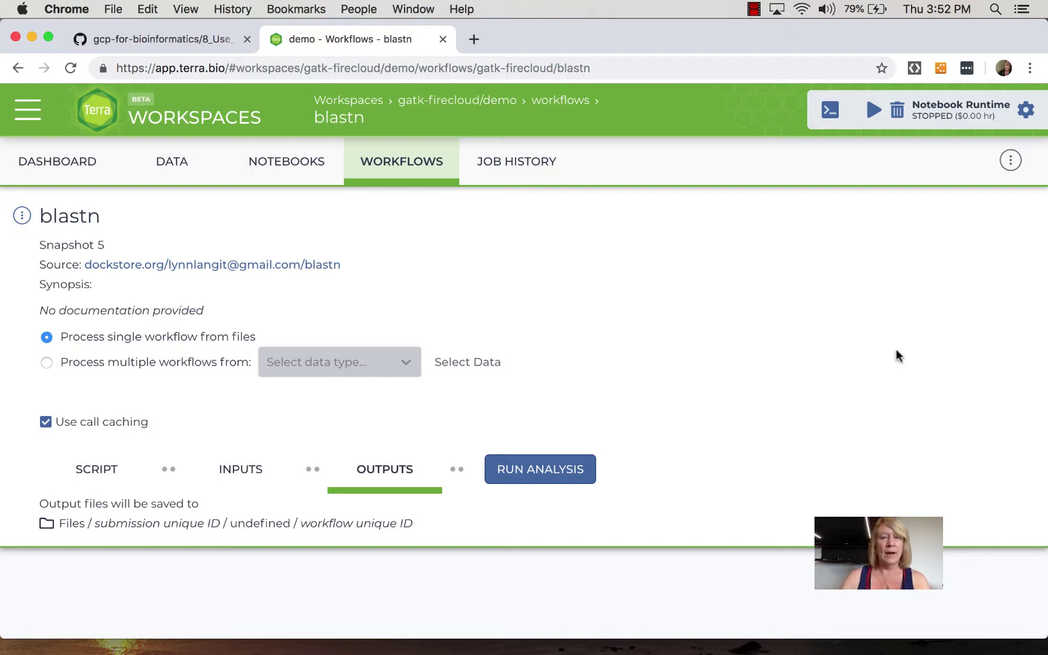
Step: From the job history, open today's blastn submission in Cloud Storage and browse through blastnWorkflow to the call-blastn folder
left_click(521, 166)
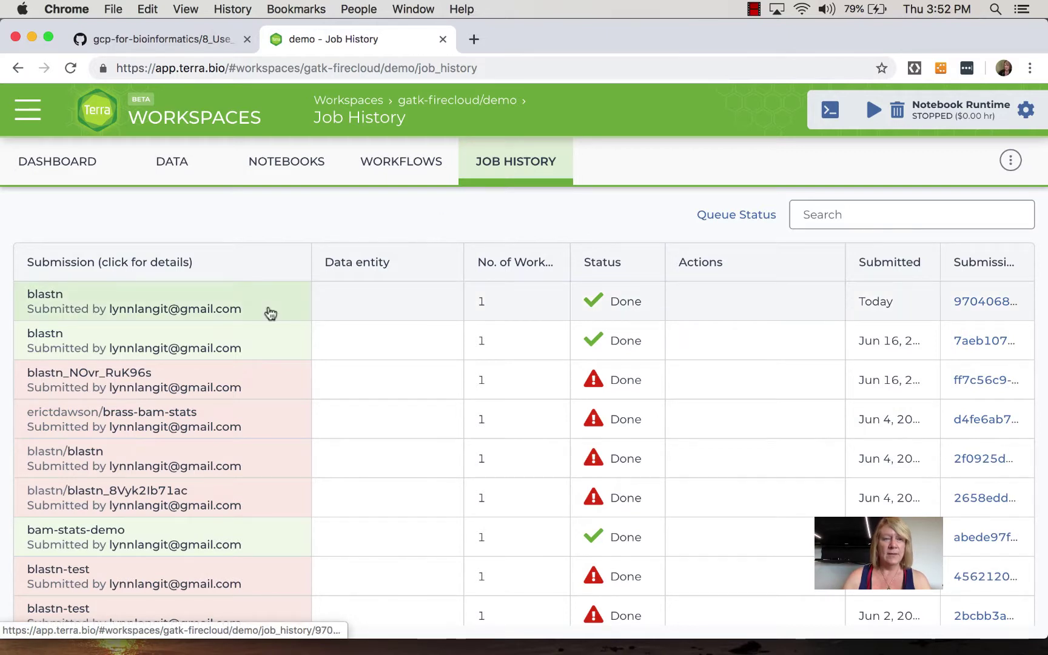
mouse_move(886, 305)
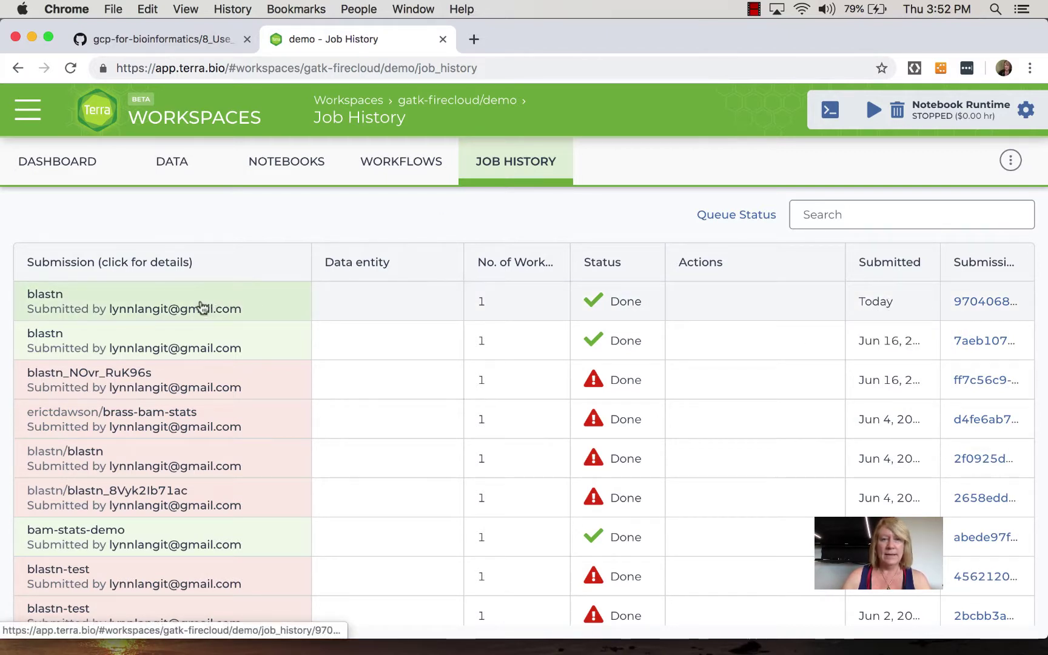
left_click(972, 301)
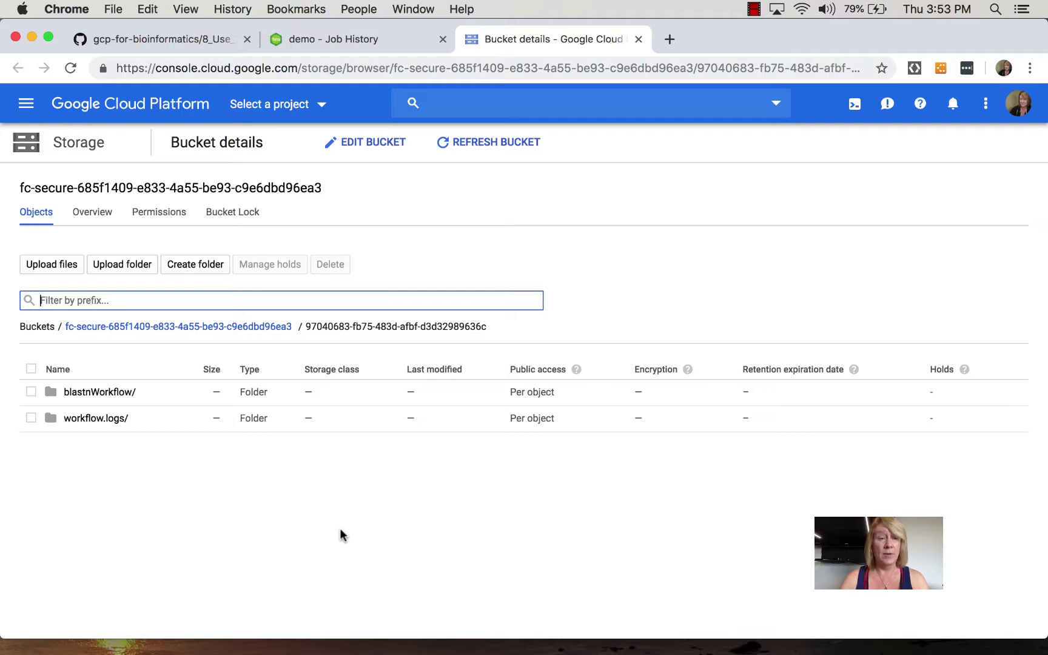
left_click(117, 398)
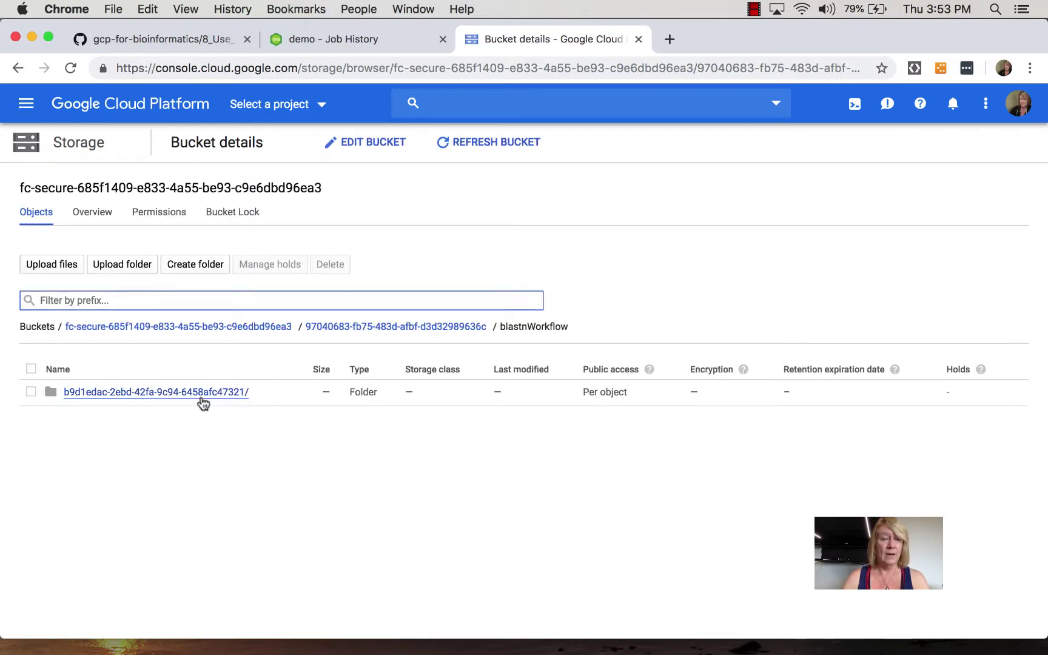
left_click(200, 394)
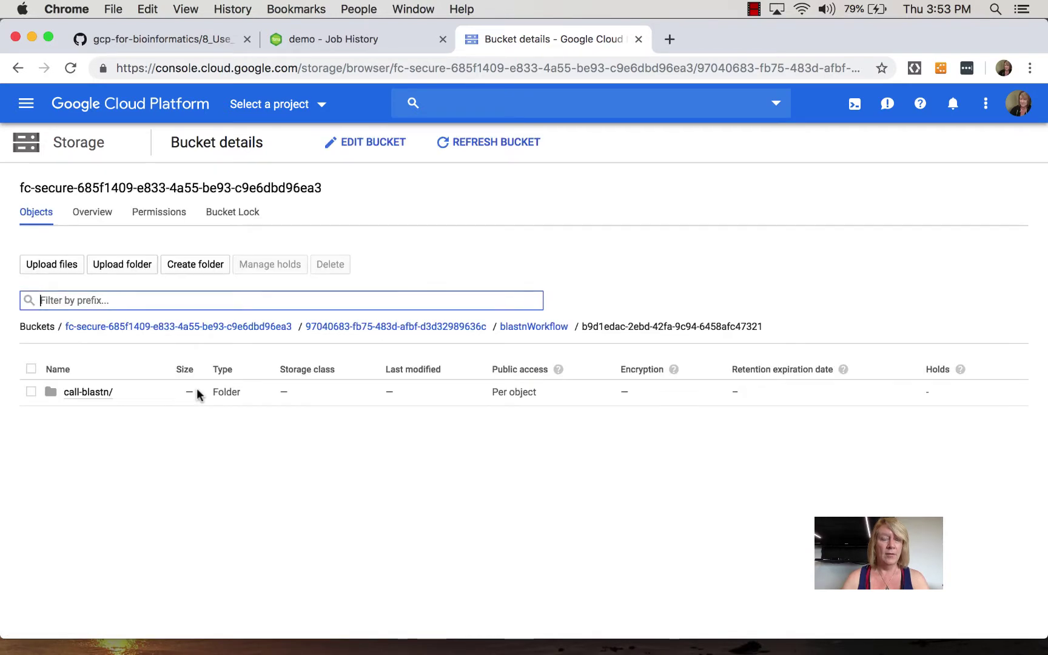
left_click(94, 395)
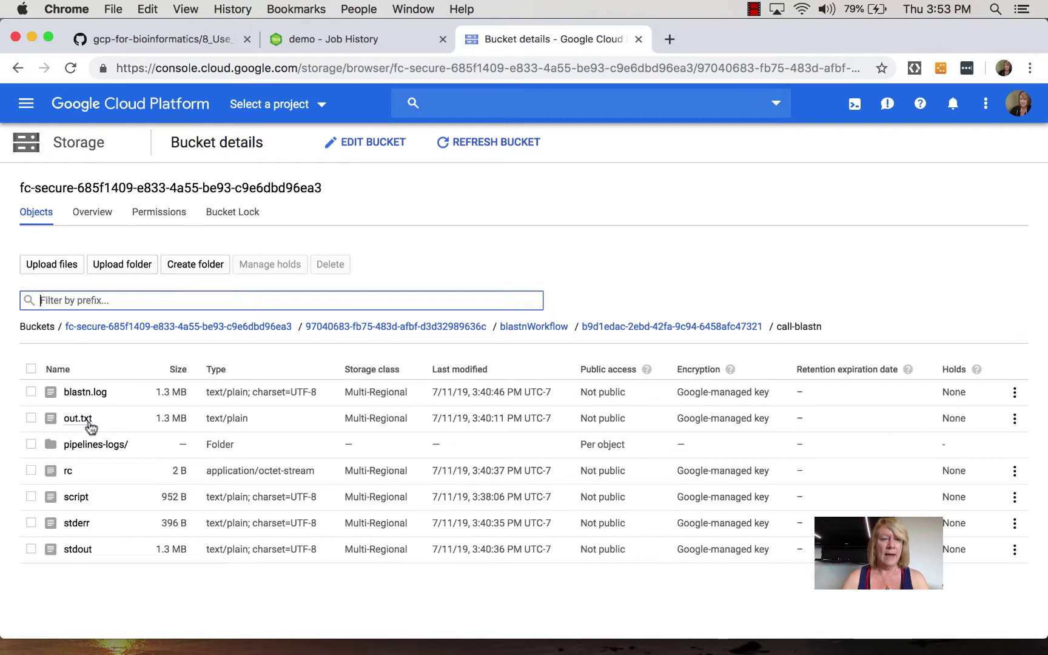
Step: Open the out.txt output file from the call-blastn folder and read through its BLASTN alignment results
left_click(85, 425)
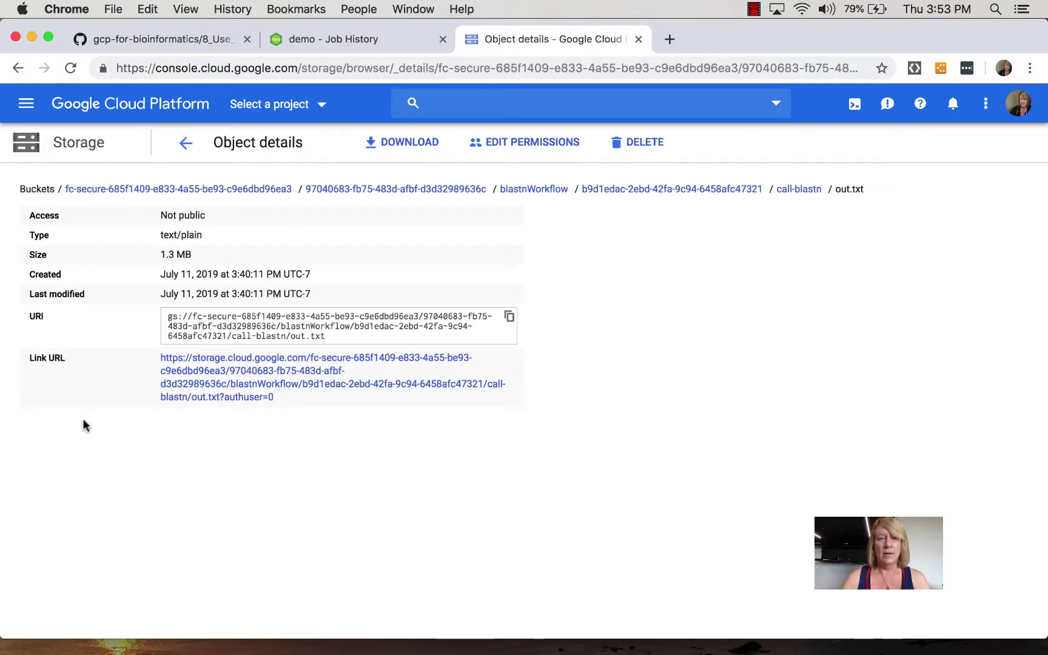
left_click(234, 391)
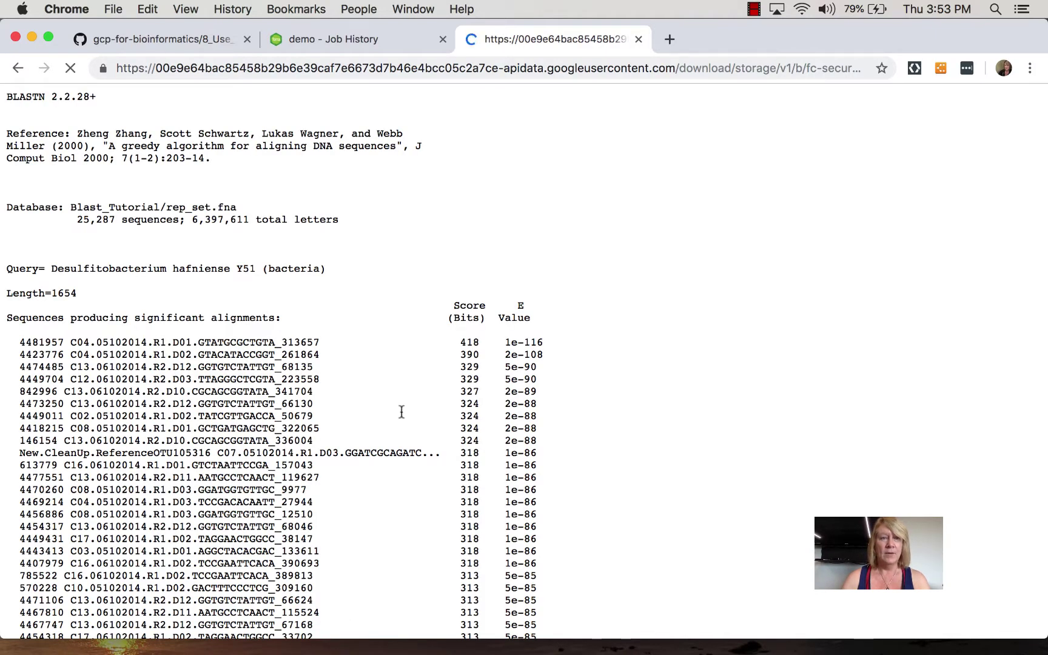
scroll(400, 411, "down", 15)
scroll(402, 435, "down", 15)
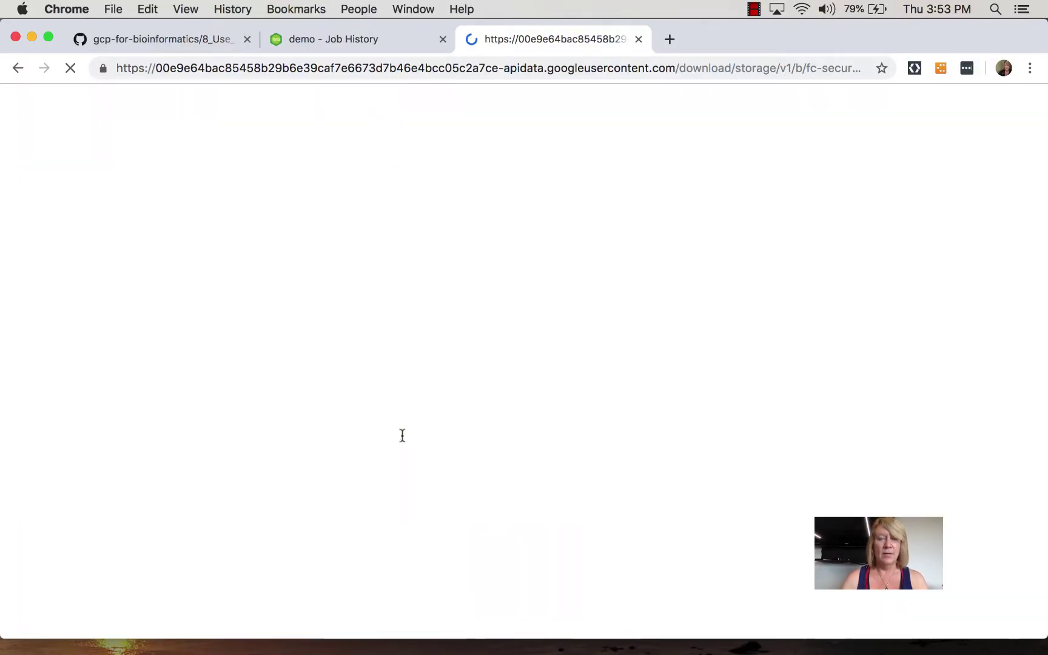
scroll(402, 435, "down", 15)
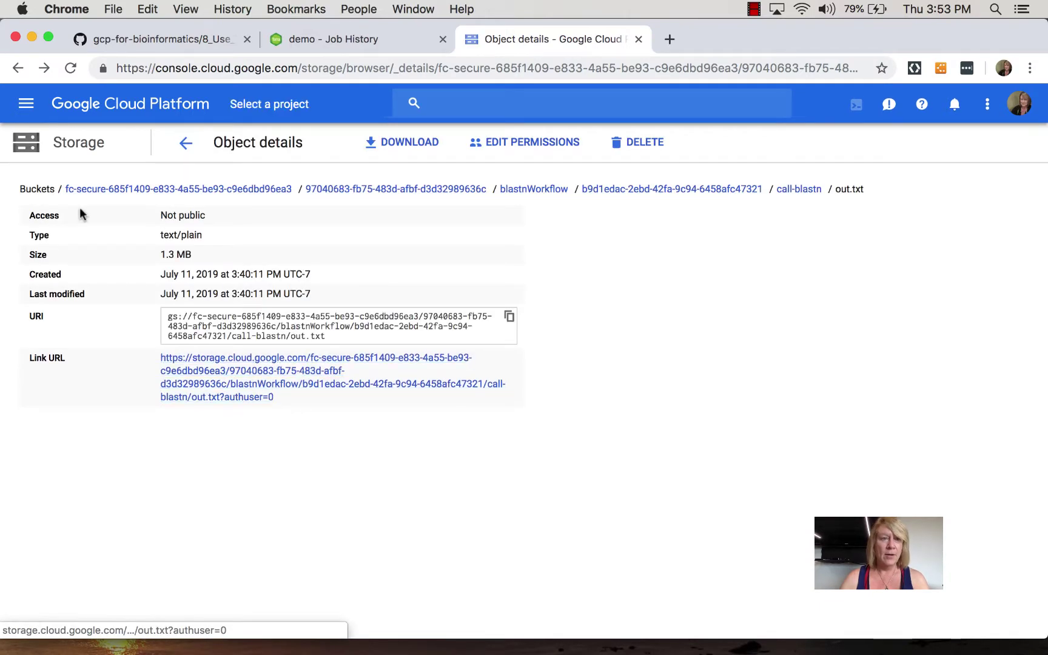
Step: Go back from out.txt through the bucket folders to the submission's root folder, and close Cloud Storage to return to Terra's job history
left_click(16, 69)
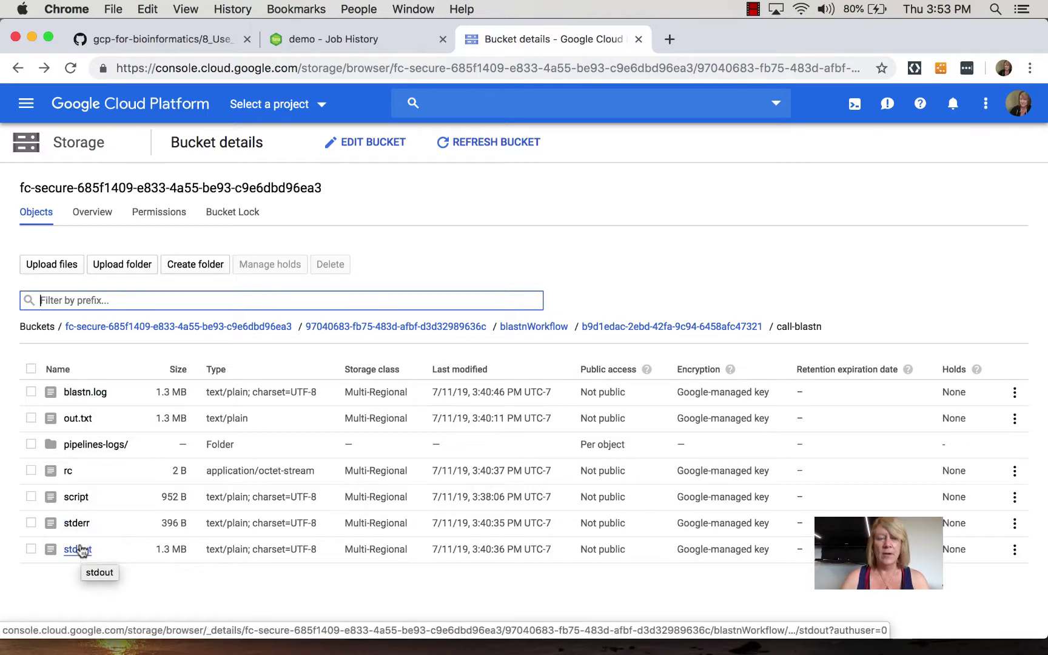
left_click(19, 73)
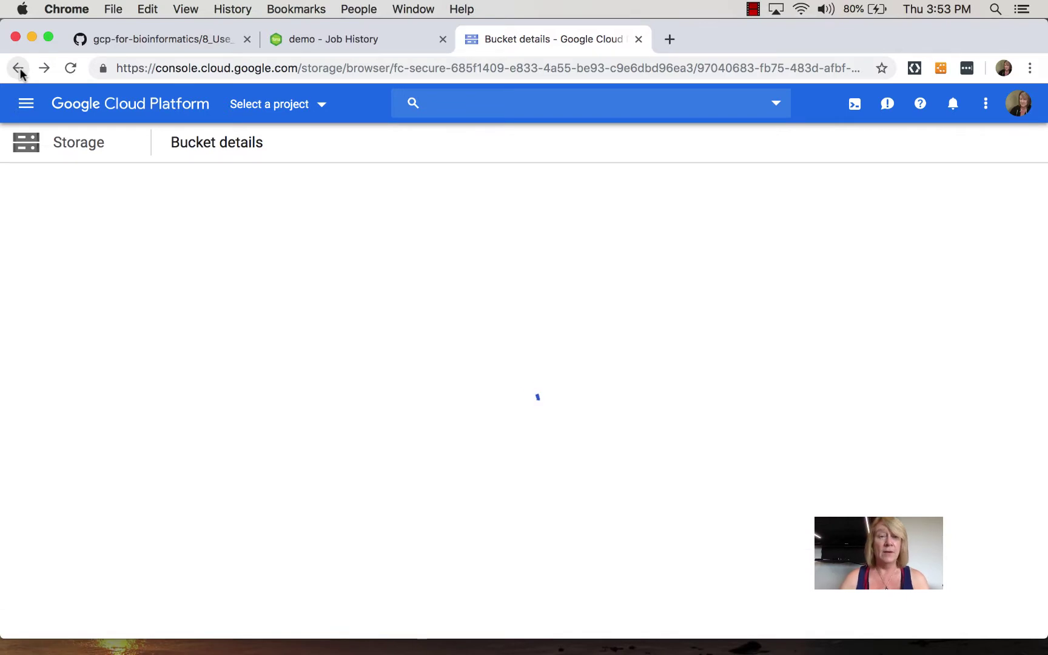
left_click(20, 72)
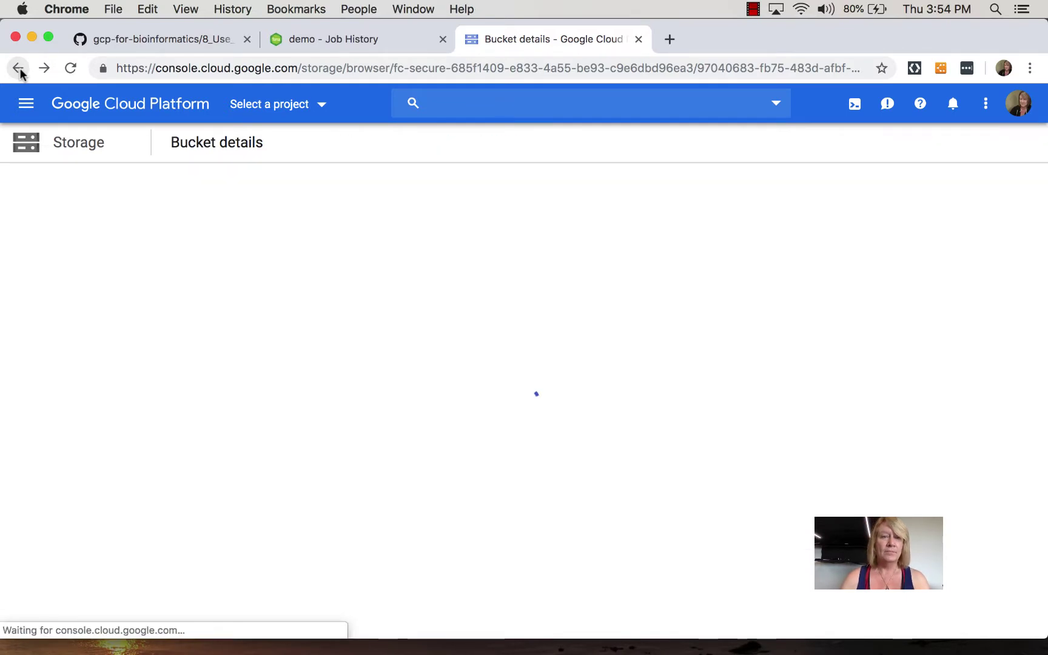
left_click(20, 73)
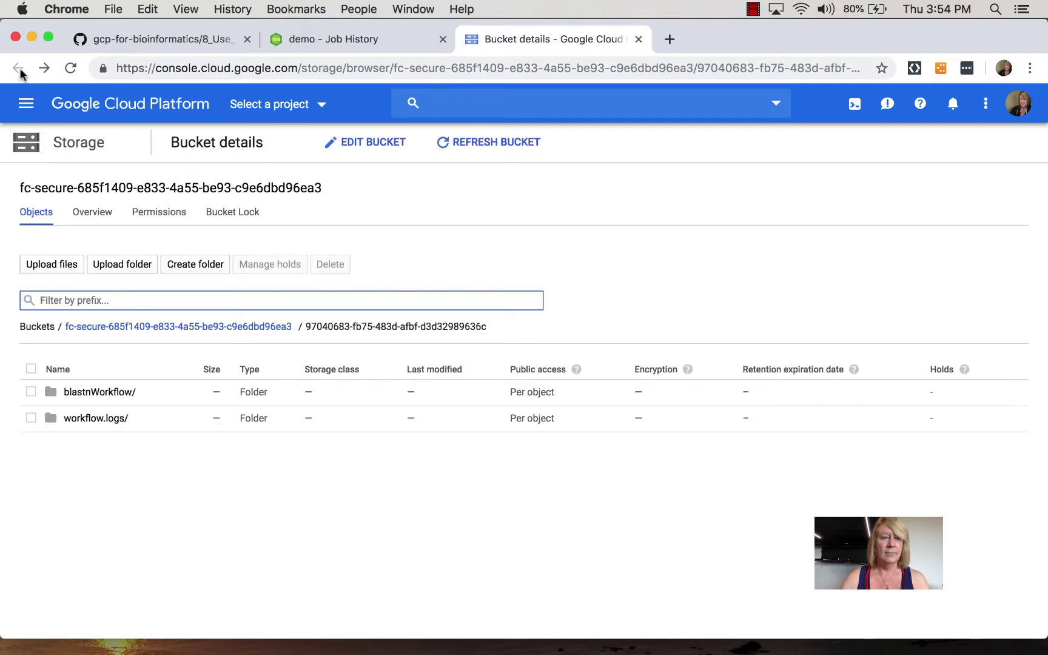
left_click(638, 40)
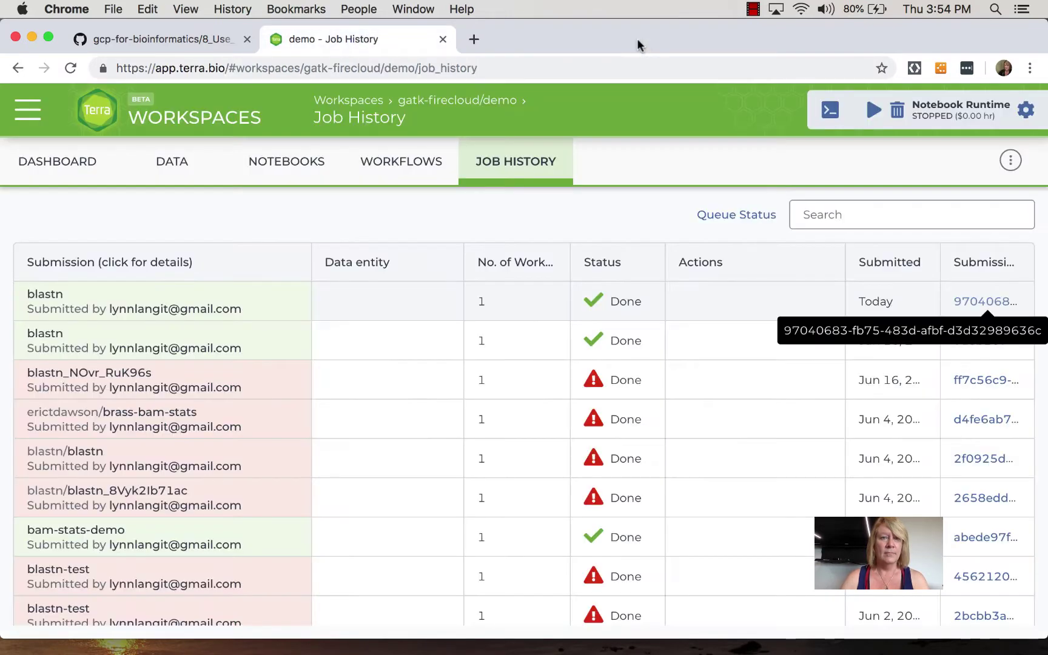
Step: Open the submission details of today's blastn job, and briefly open and close the storage location linked from its workflow ID
left_click(105, 307)
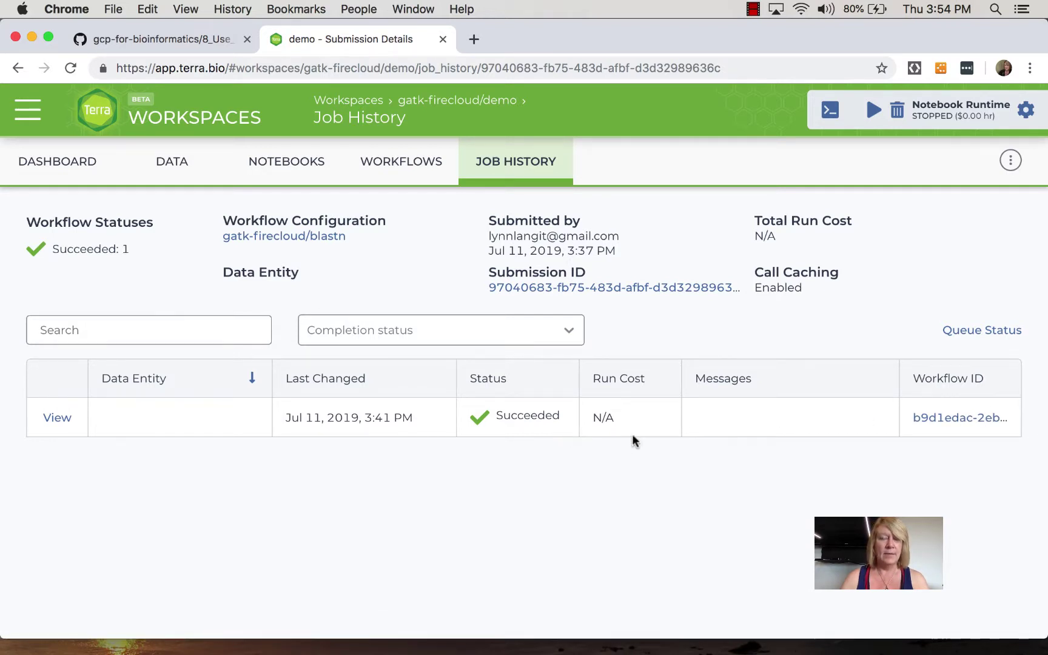
left_click(962, 424)
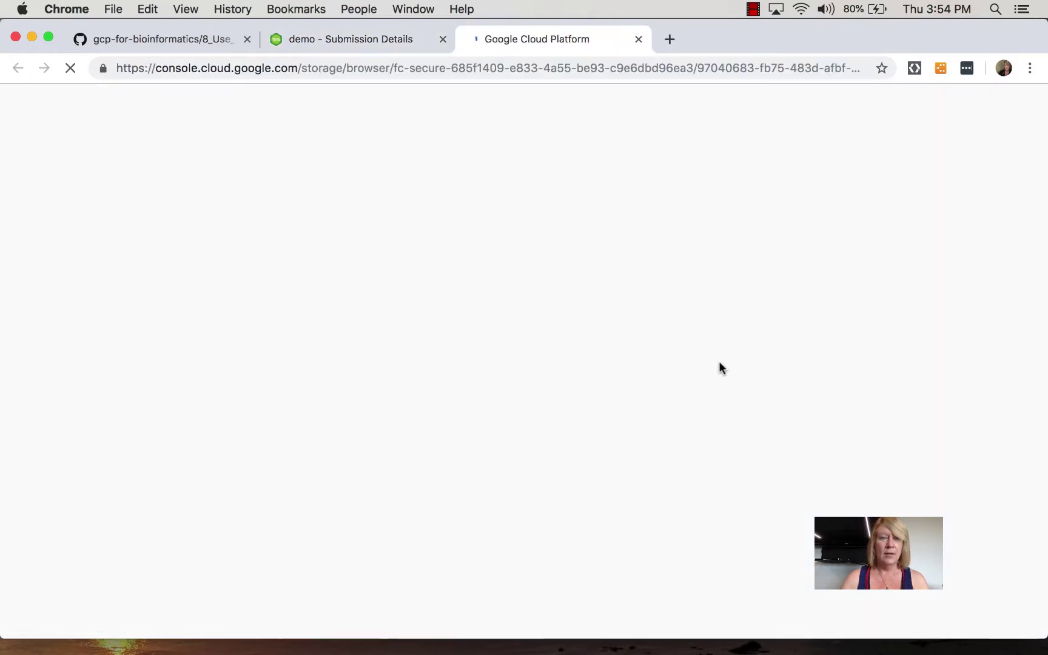
left_click(635, 40)
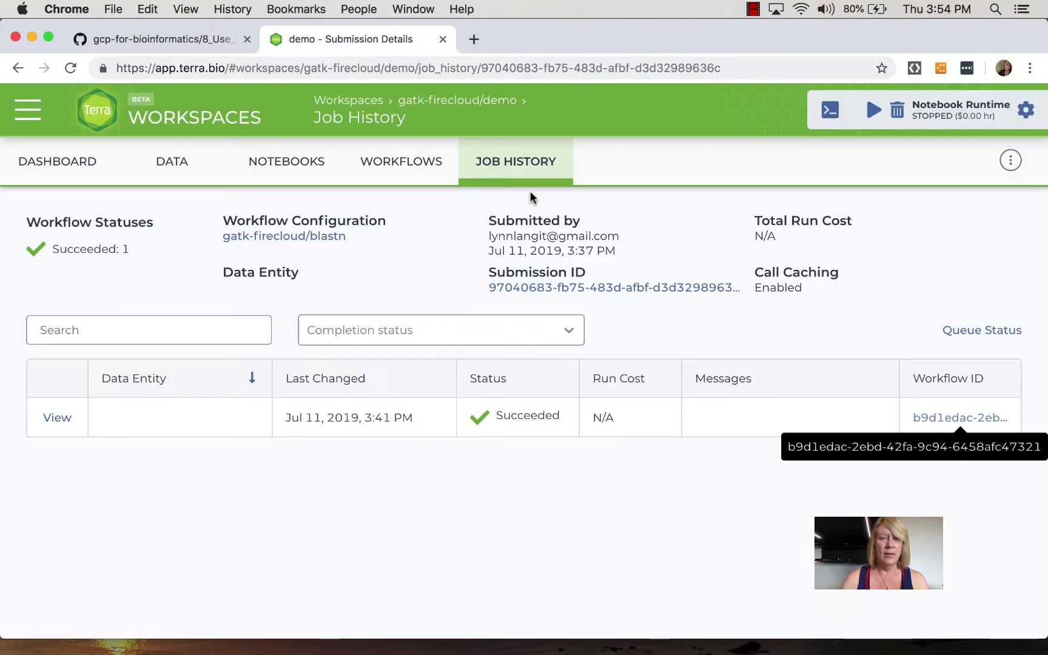
Step: View the blastnWorkflow run in Job Manager and look through its inputs, outputs and labels
left_click(59, 418)
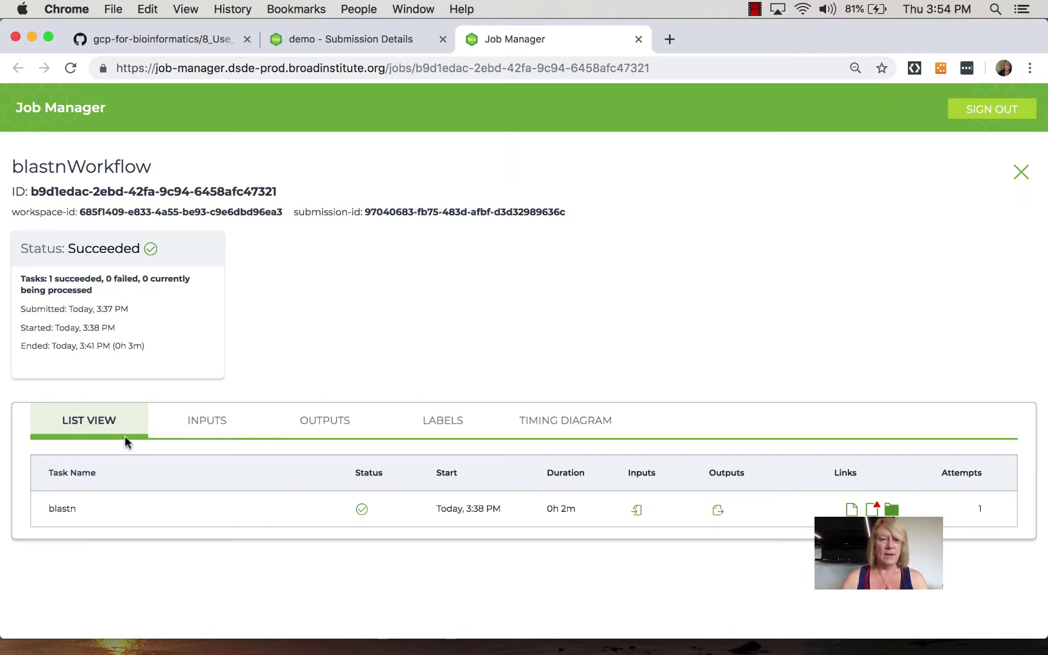
left_click(211, 432)
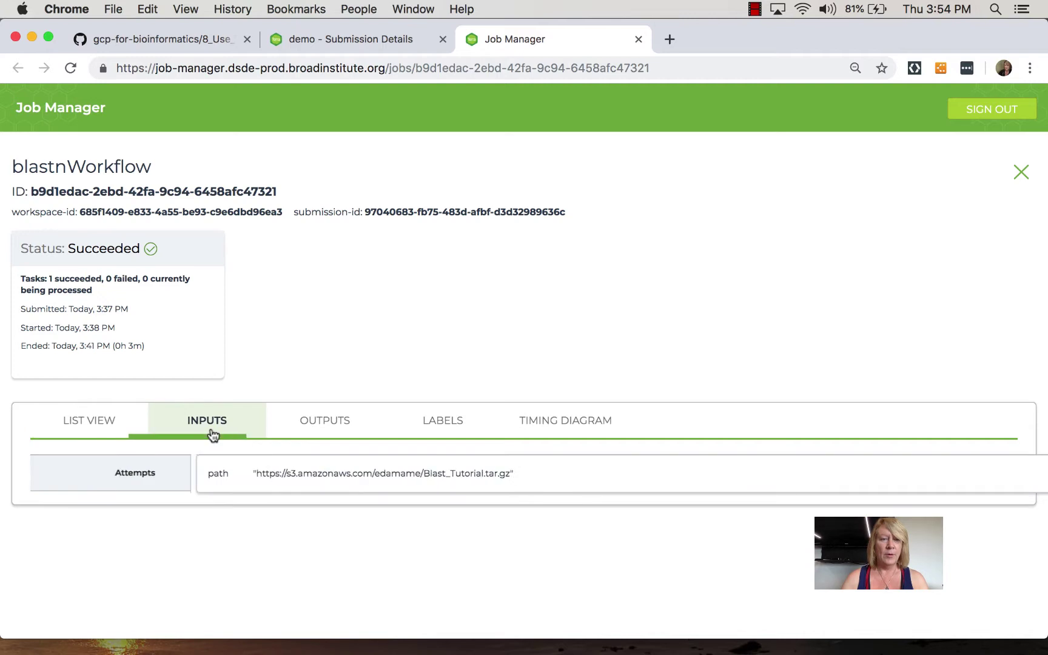
left_click(320, 432)
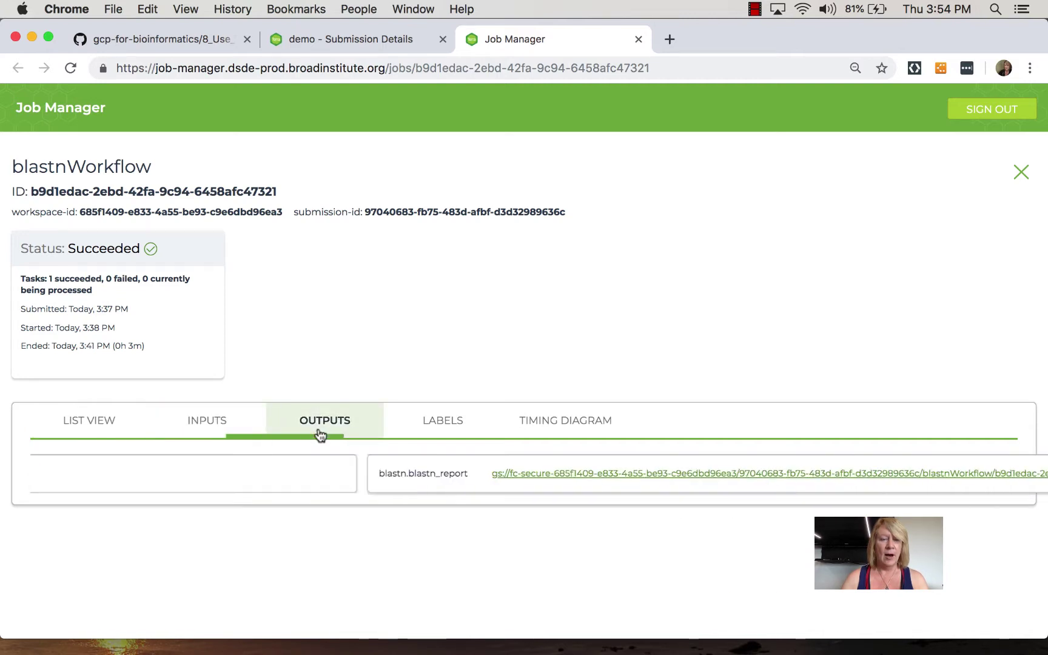
left_click(455, 427)
Step: Show the run's timing diagram and inspect the details of its image-pulling, worker assignment, ContainerSetup, Localization and Delocalization phases
left_click(561, 435)
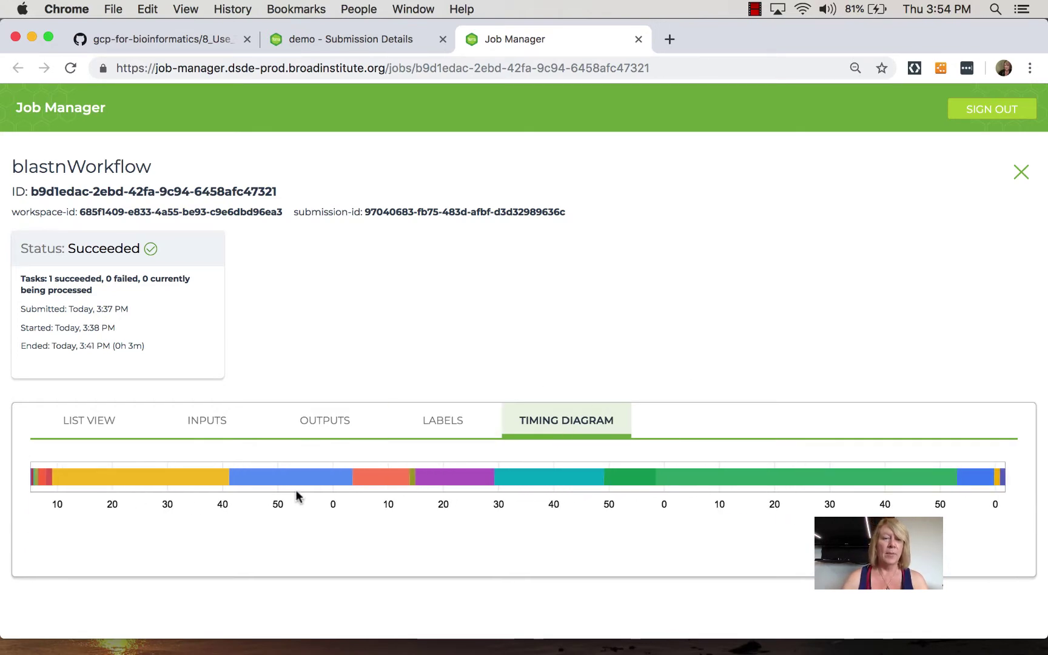
mouse_move(297, 483)
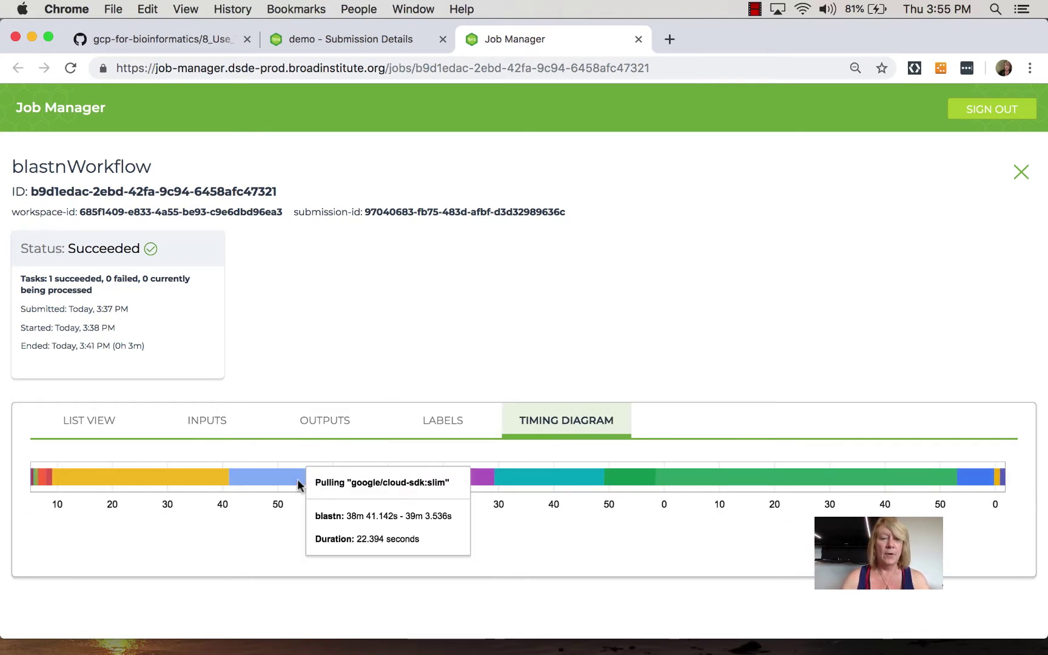
mouse_move(185, 471)
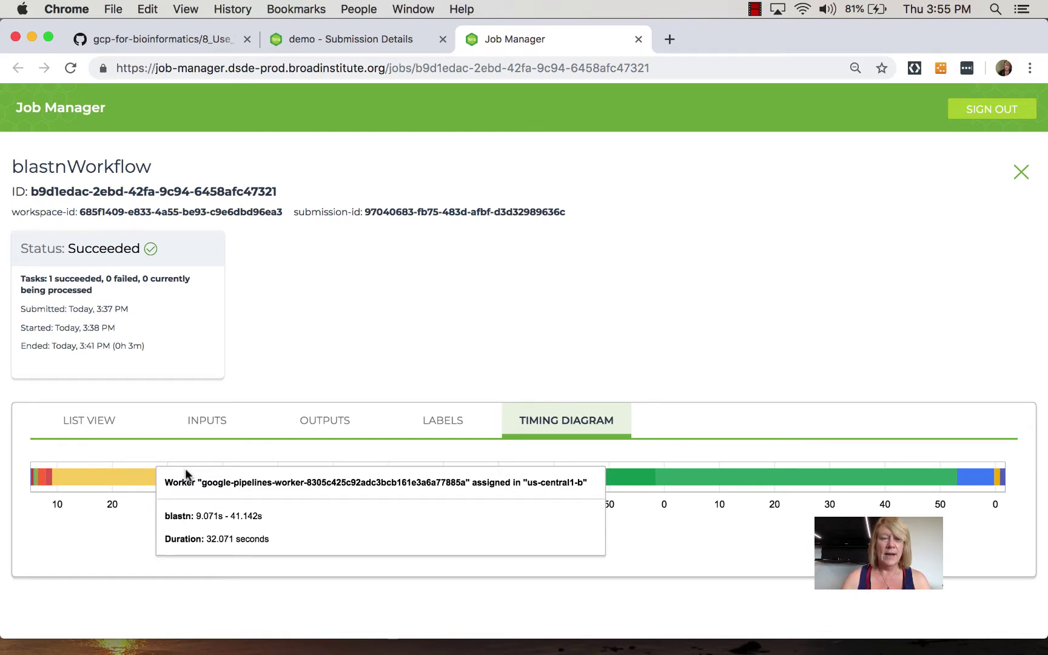
mouse_move(458, 480)
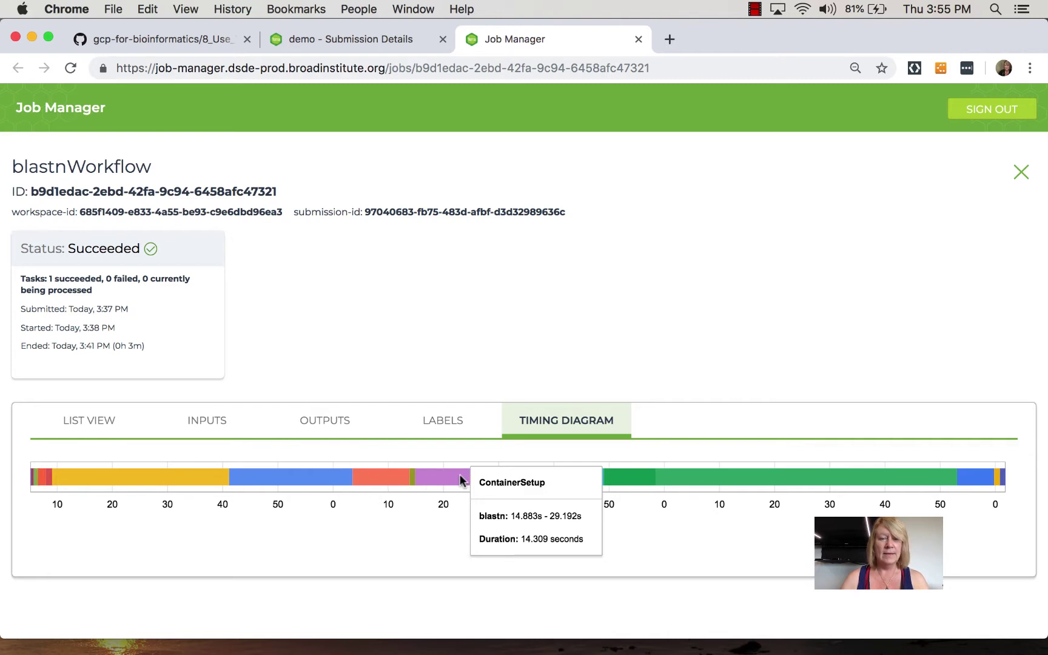
mouse_move(588, 484)
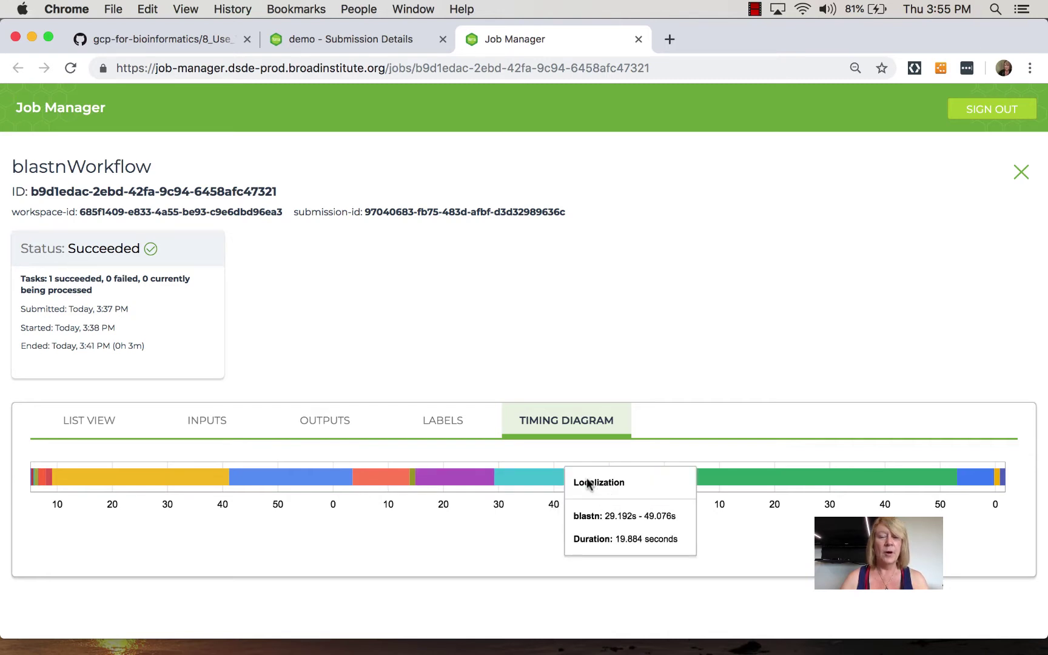
mouse_move(690, 479)
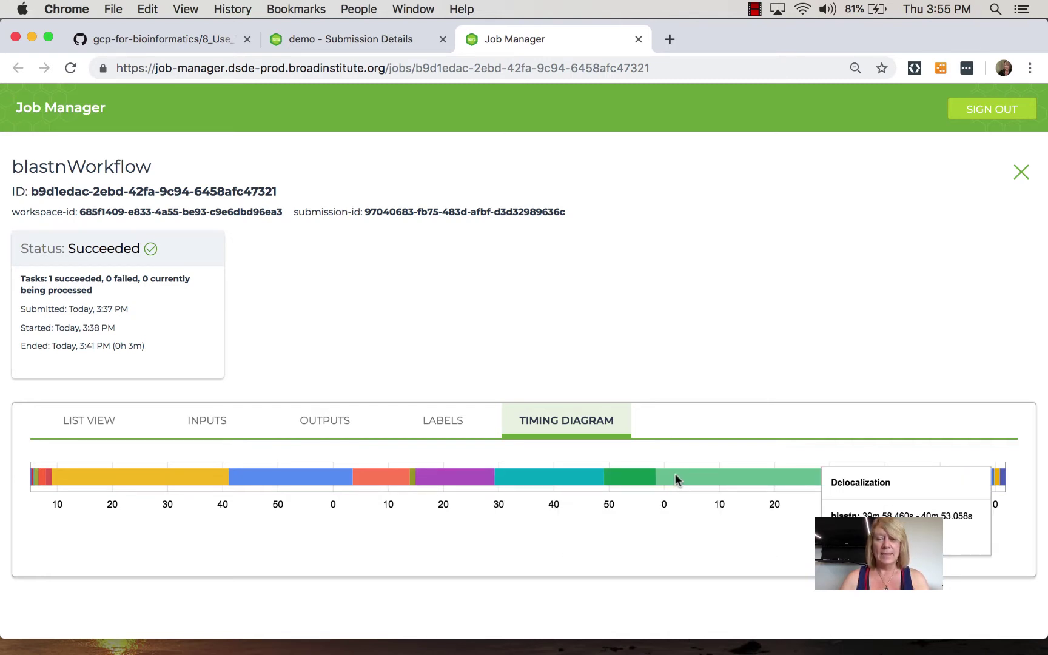